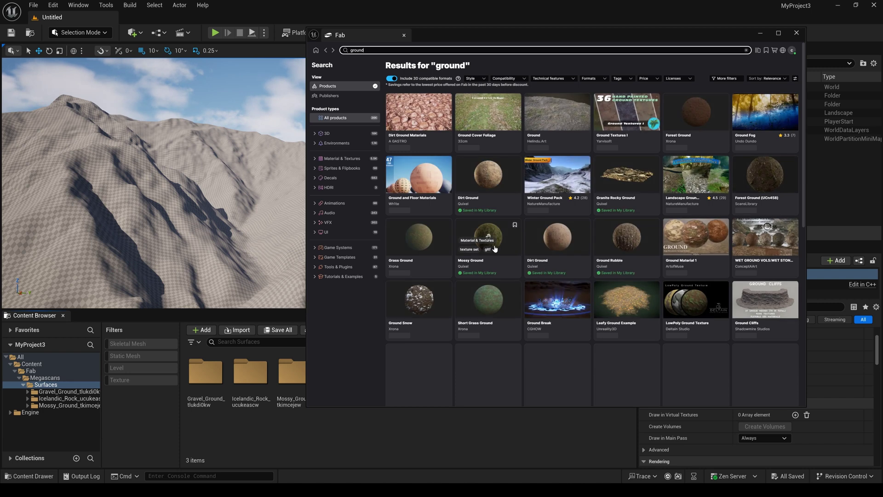
# View the Mossy Ground material in Fab, close the Fab window, and review the textures inside the Surfaces folder.
pyautogui.click(489, 238)
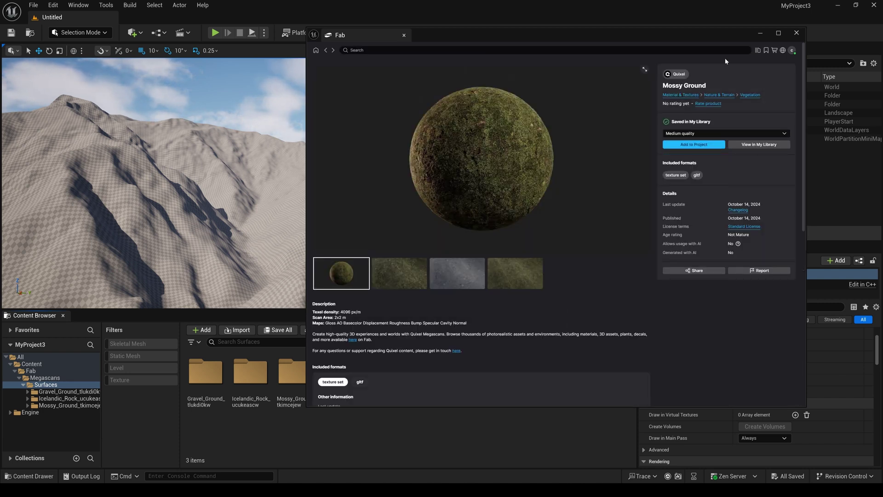
pyautogui.click(796, 33)
pyautogui.click(121, 382)
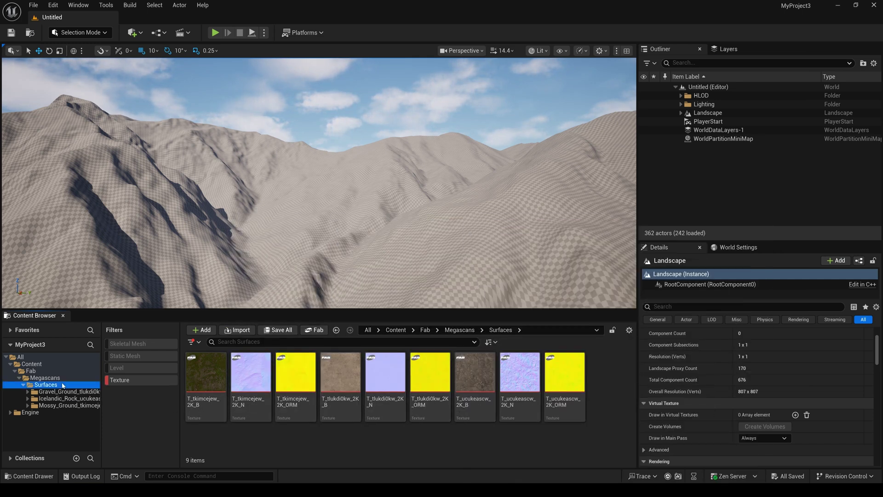
pyautogui.click(110, 381)
# Create a new material named landscape_paint in the Surfaces folder and open it in the material editor.
pyautogui.rightClick(378, 384)
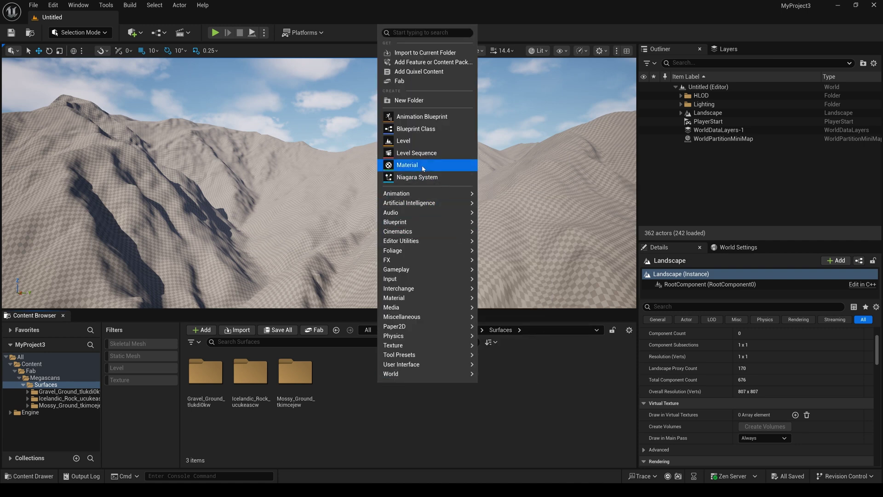
pyautogui.click(407, 165)
pyautogui.write('land')
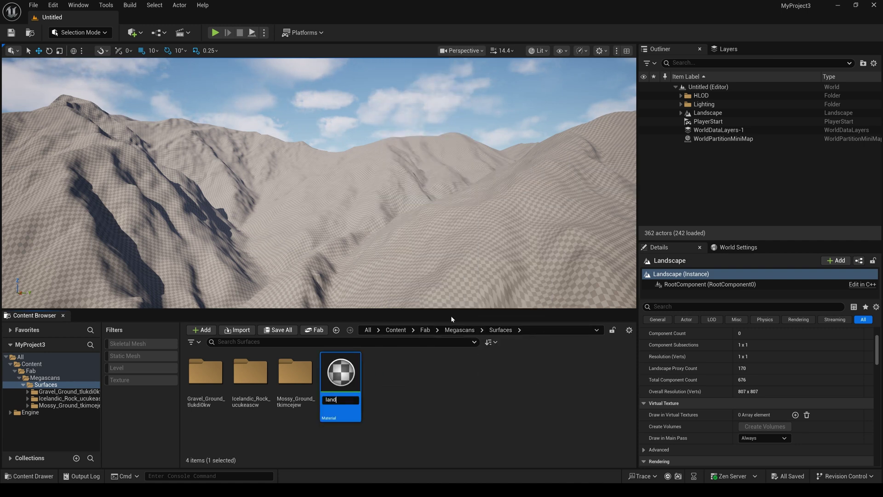
pyautogui.write('scape_')
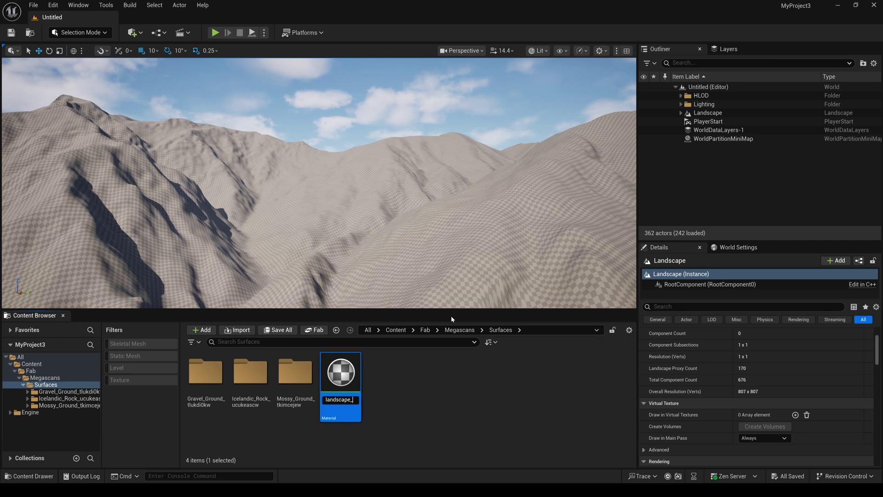
pyautogui.write('paint')
pyautogui.press('Return')
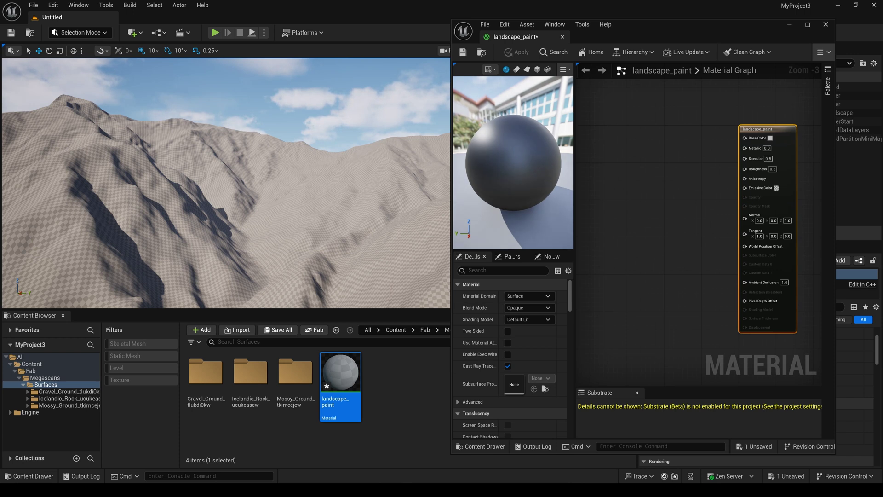
# Filter the Surfaces folder to textures and add T_tkimcejew_2K_B, T_tlukdi0kw_2K_B and T_ucukeascw_2K_B to the landscape_paint graph.
pyautogui.moveTo(453, 191); pyautogui.dragTo(386, 190)
pyautogui.moveTo(835, 188); pyautogui.dragTo(862, 190)
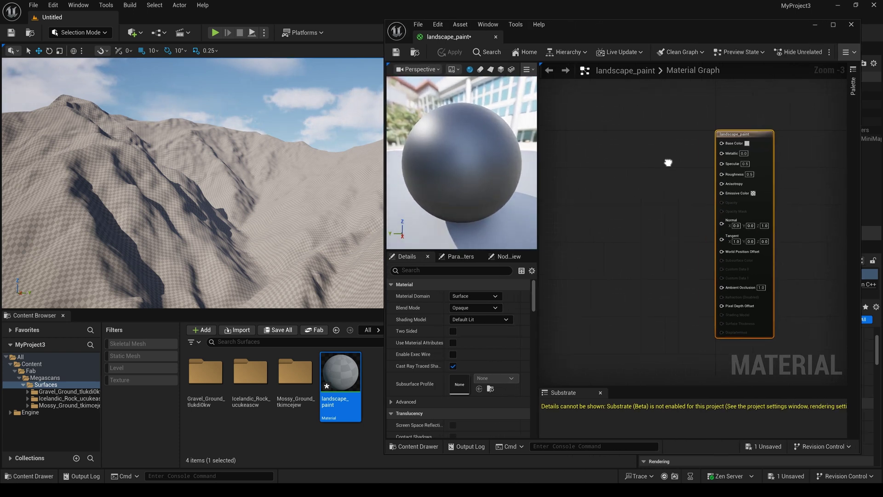
pyautogui.click(122, 382)
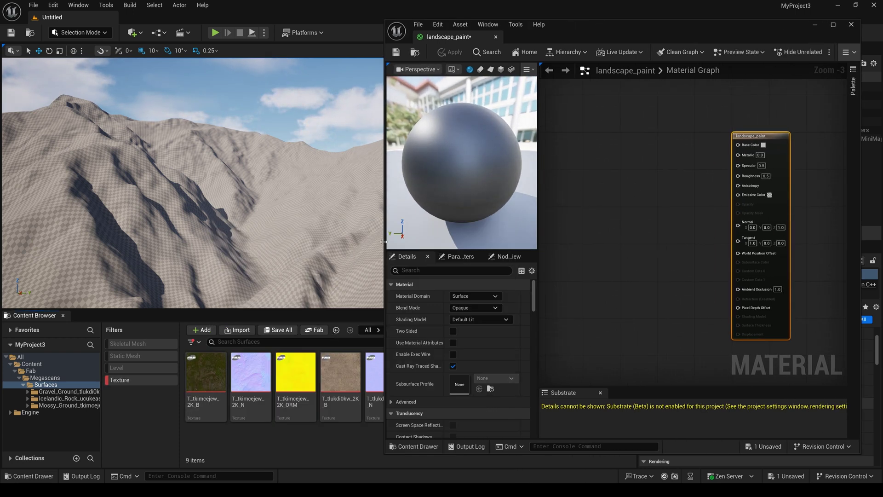
pyautogui.moveTo(210, 370); pyautogui.dragTo(632, 295)
pyautogui.moveTo(340, 371); pyautogui.dragTo(646, 239)
pyautogui.moveTo(423, 281); pyautogui.dragTo(491, 281)
pyautogui.moveTo(472, 382); pyautogui.dragTo(676, 136)
# Arrange the three base color texture samples in an evenly spaced column: rock above, gravel in the middle, moss below.
pyautogui.moveTo(697, 225); pyautogui.dragTo(683, 211)
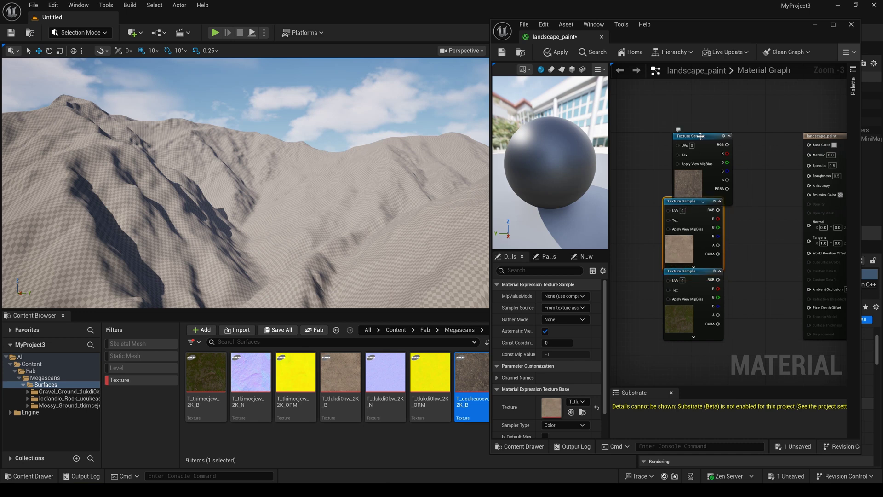
pyautogui.moveTo(699, 136); pyautogui.dragTo(695, 117)
pyautogui.moveTo(693, 201); pyautogui.dragTo(696, 199)
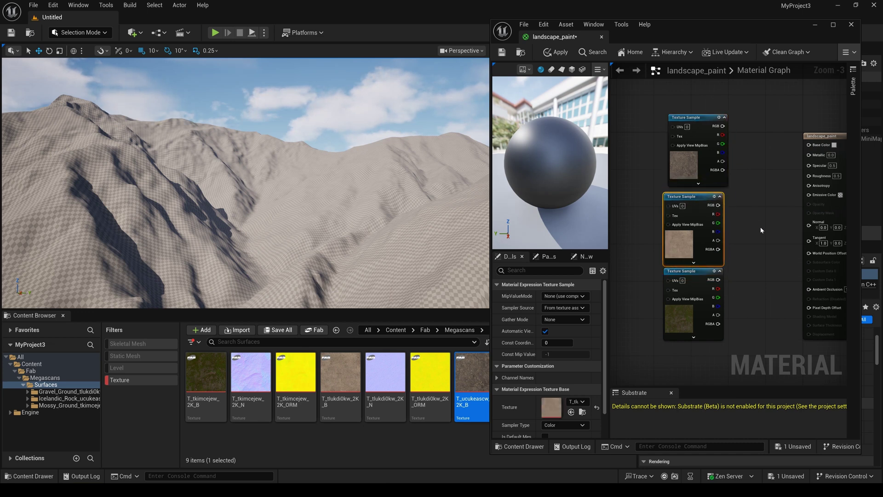
pyautogui.scroll(-2, 761, 230)
pyautogui.click(766, 159)
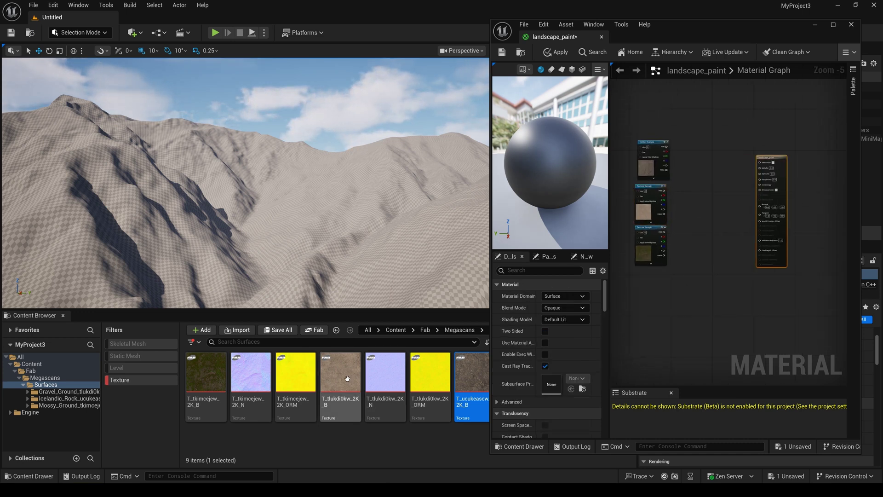
pyautogui.scroll(2, 688, 190)
pyautogui.moveTo(638, 181); pyautogui.dragTo(642, 181)
pyautogui.moveTo(696, 245); pyautogui.dragTo(756, 201, button='right')
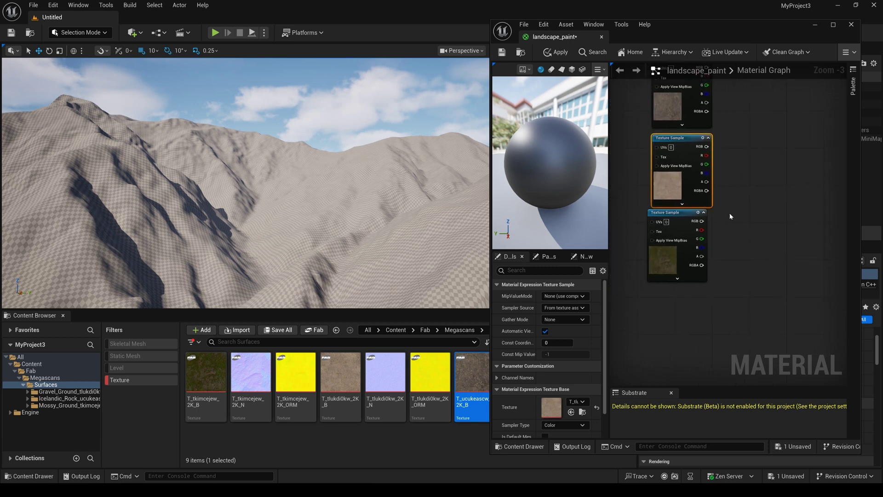
pyautogui.click(683, 240)
pyautogui.scroll(-2, 730, 217)
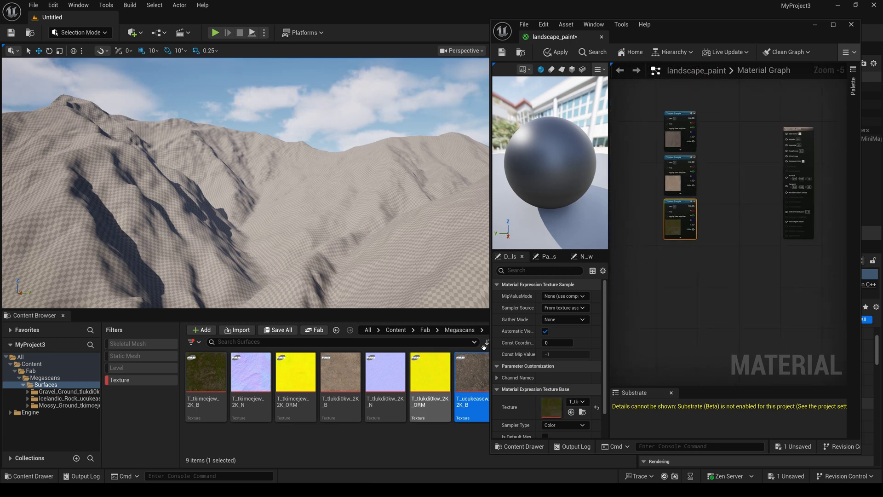
# Add the normal maps T_ucukeascw_2K_N, T_tlukdi0kw_2K_N and T_tkimcejew_2K_N in a column below the base color samples.
pyautogui.moveTo(491, 256); pyautogui.dragTo(532, 256)
pyautogui.click(518, 372)
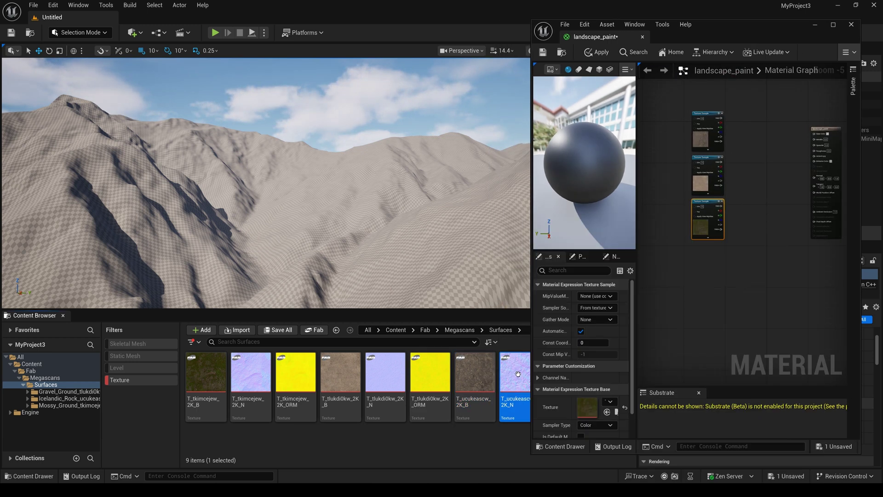
pyautogui.moveTo(518, 374); pyautogui.dragTo(704, 280)
pyautogui.moveTo(759, 322); pyautogui.dragTo(759, 247, button='right')
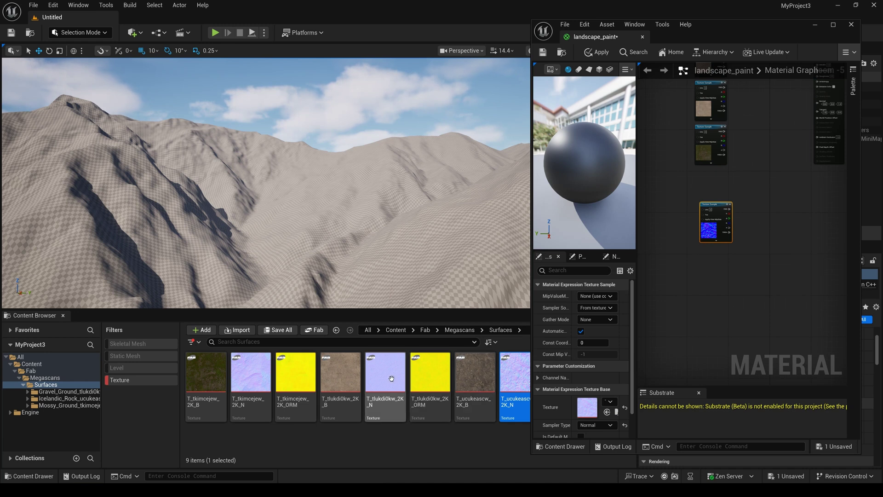
pyautogui.moveTo(391, 378); pyautogui.dragTo(711, 260)
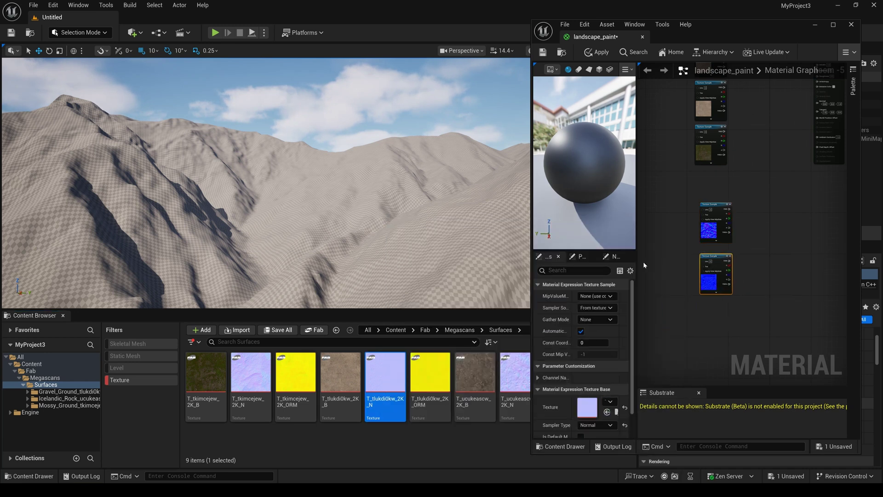
pyautogui.moveTo(251, 375); pyautogui.dragTo(716, 307)
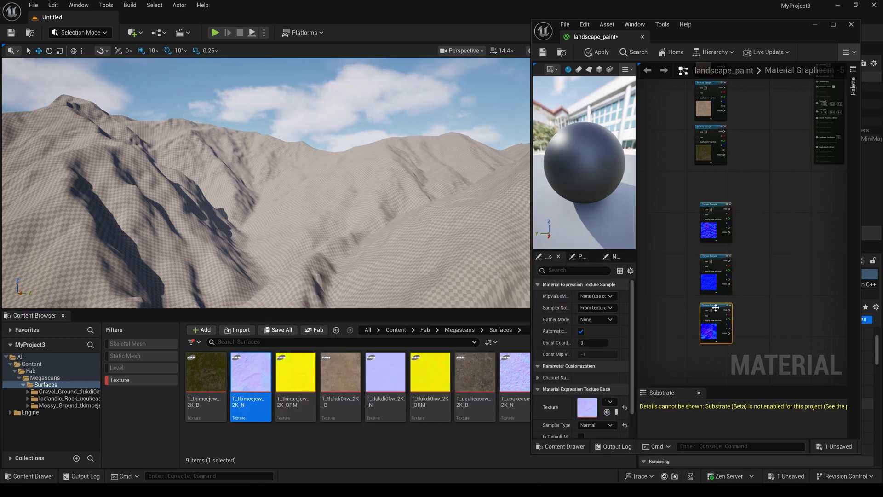
# Maximize the material editor window and widen the graph area by narrowing the preview and details area.
pyautogui.moveTo(529, 271); pyautogui.dragTo(394, 271)
pyautogui.click(833, 24)
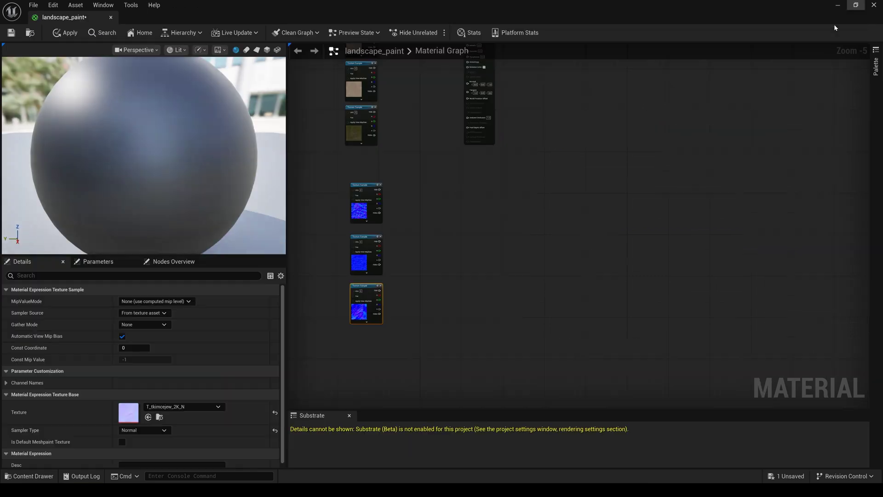
pyautogui.scroll(3, 584, 225)
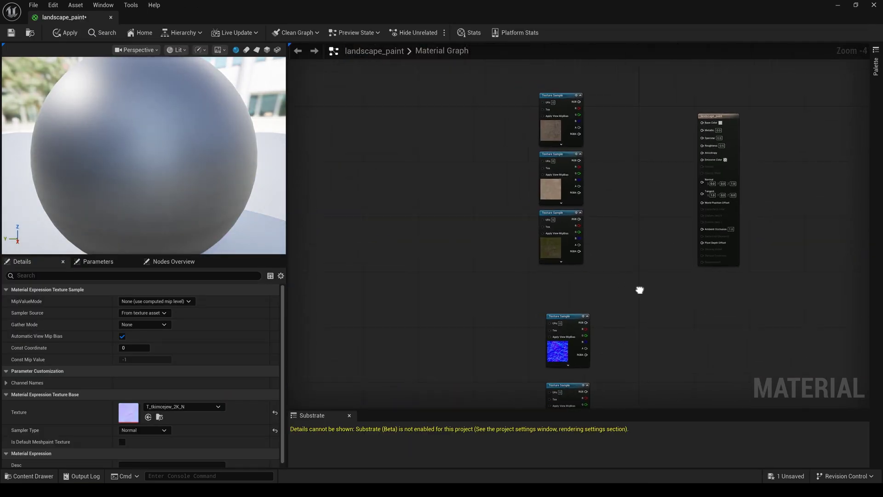
pyautogui.moveTo(584, 225); pyautogui.dragTo(558, 238, button='right')
pyautogui.scroll(-5, 261, 170)
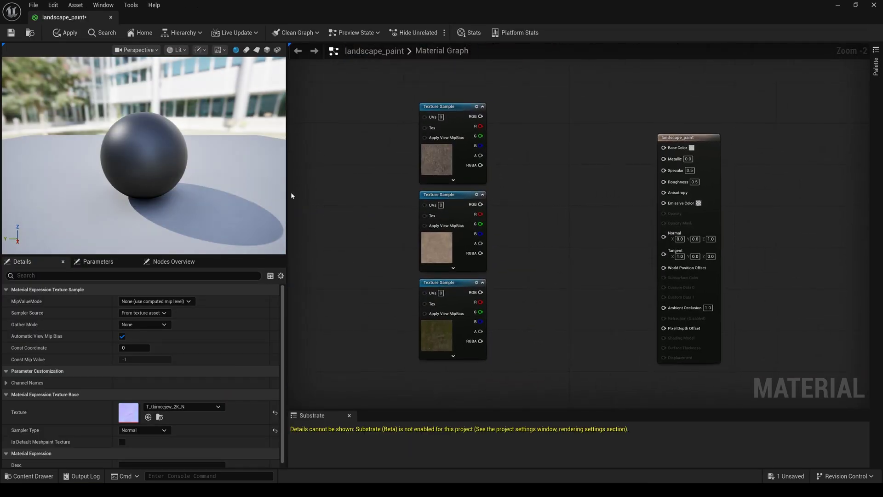
pyautogui.moveTo(288, 193); pyautogui.dragTo(247, 199)
pyautogui.moveTo(494, 235); pyautogui.dragTo(526, 209, button='right')
# Add a LandscapeLayerBlend node between the base color samples and the material output, and give it three layers.
pyautogui.rightClick(526, 208)
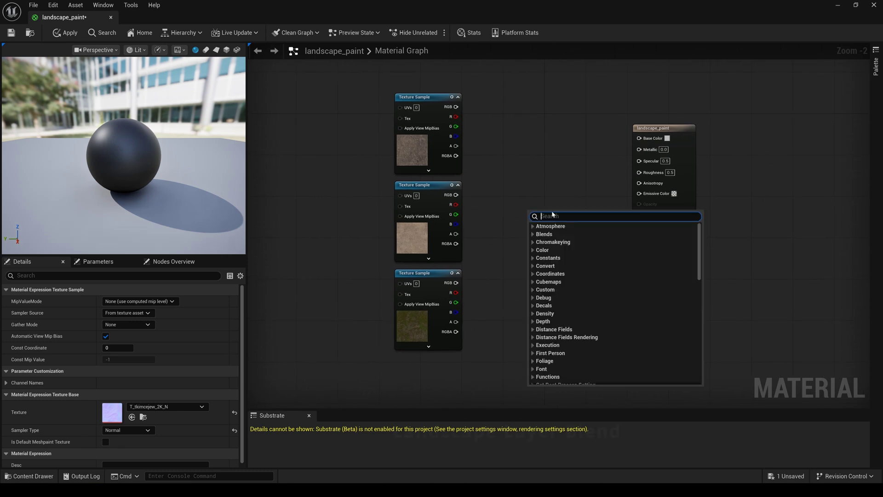
pyautogui.write('land')
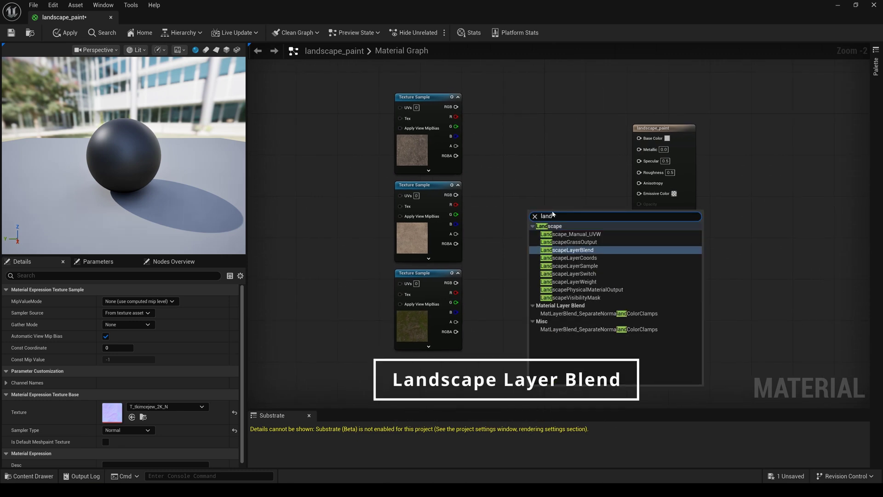
pyautogui.click(570, 250)
pyautogui.moveTo(562, 225); pyautogui.dragTo(559, 199)
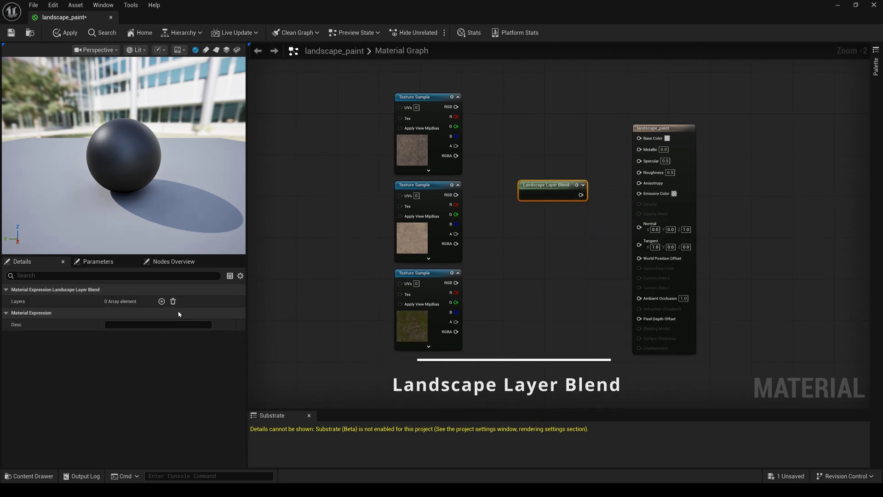
pyautogui.click(161, 301)
pyautogui.click(161, 301)
pyautogui.click(162, 302)
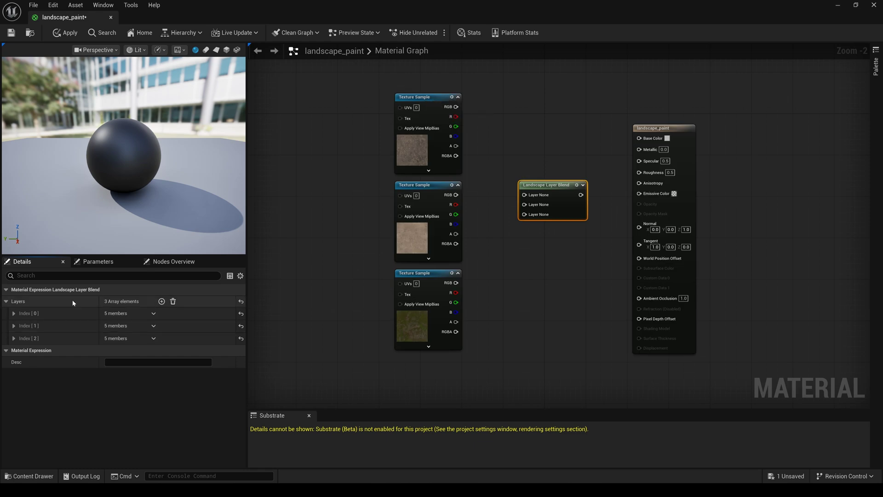
# Name the blend node's three layers Rocky, Sandy and Grassy, in that order.
pyautogui.click(13, 313)
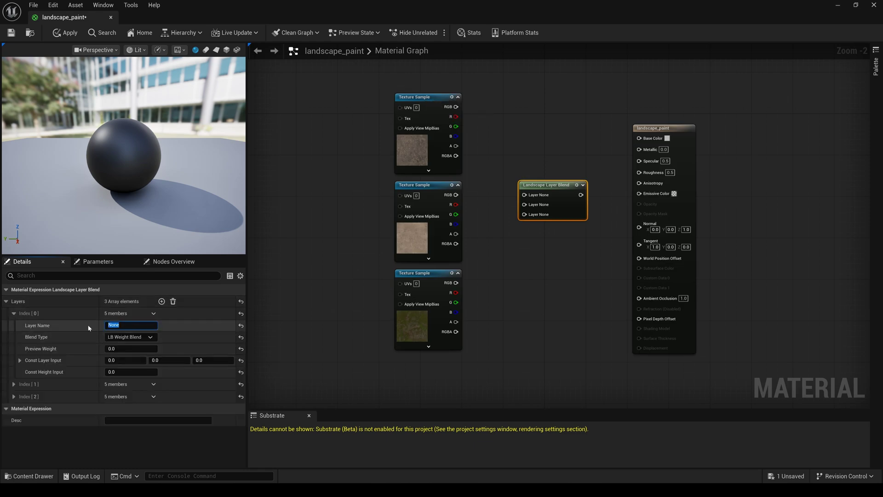
pyautogui.click(14, 313)
pyautogui.click(13, 325)
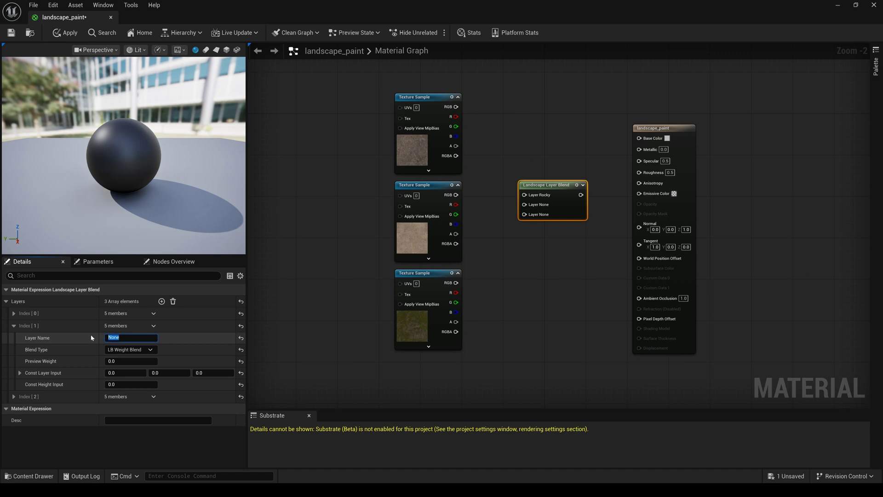
pyautogui.click(13, 326)
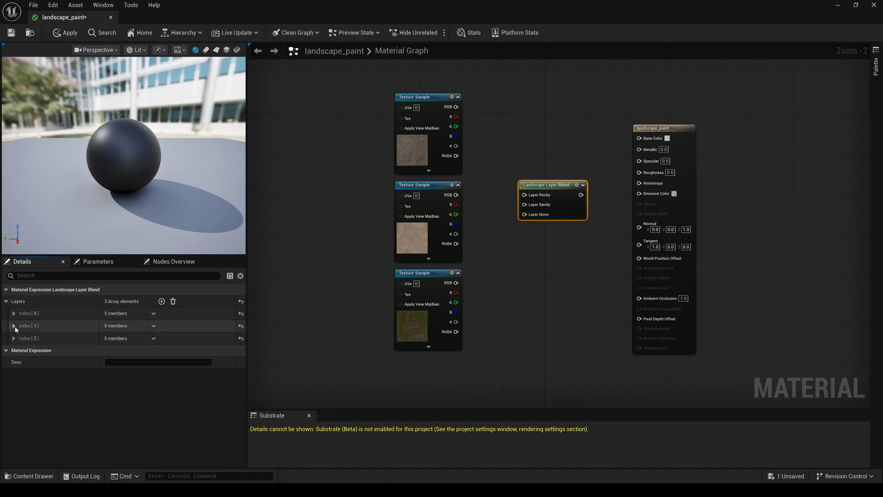
pyautogui.click(14, 338)
pyautogui.click(131, 351)
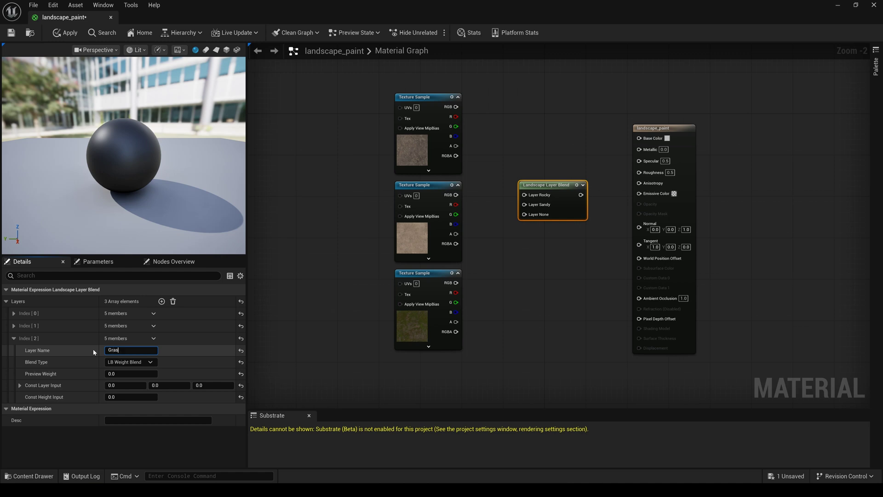
pyautogui.click(14, 338)
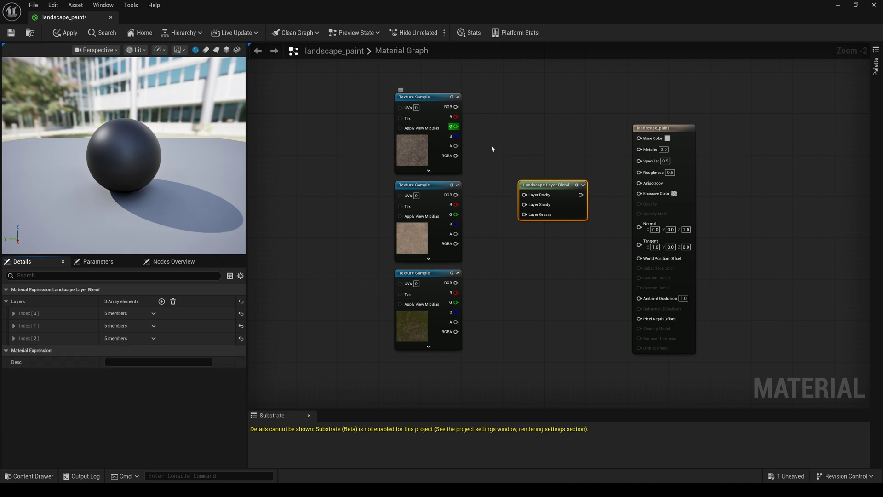
# Duplicate the Landscape Layer Blend node and place the copy below the original.
pyautogui.moveTo(538, 186); pyautogui.dragTo(538, 176)
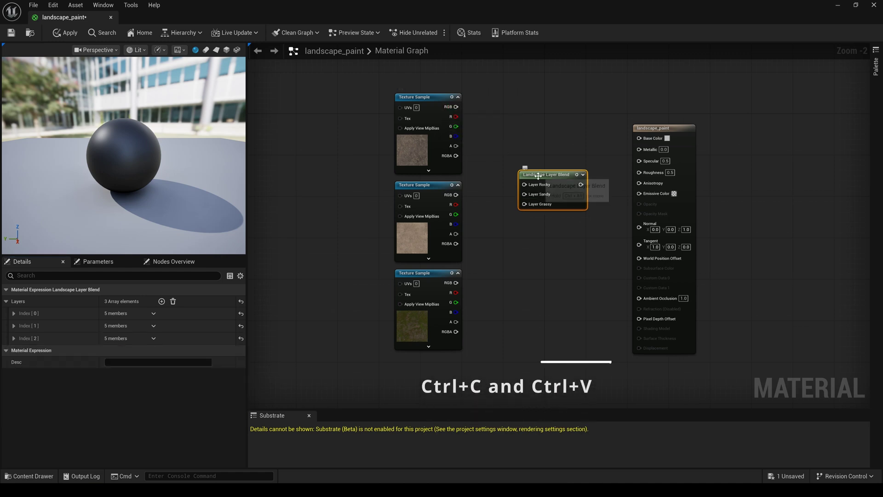
pyautogui.hotkey('ctrl', 'c')
pyautogui.hotkey('ctrl', 'v')
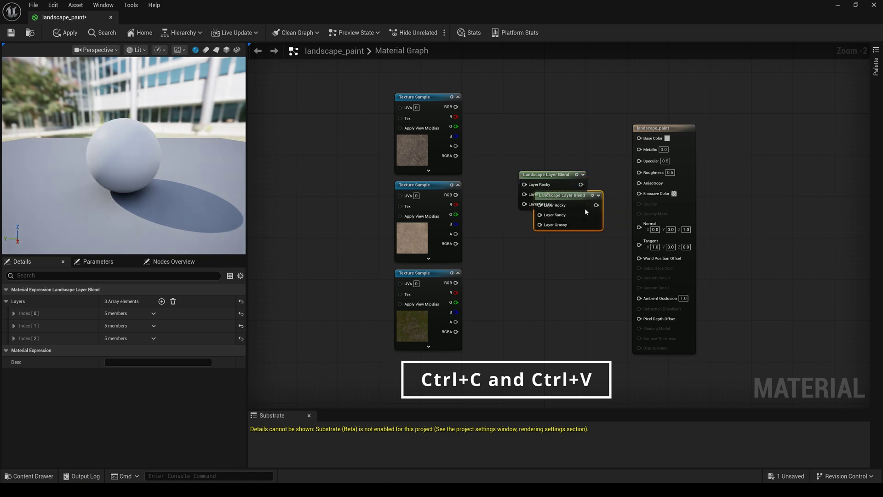
pyautogui.moveTo(585, 194); pyautogui.dragTo(566, 327)
# Connect the RGB outputs of the rock, gravel and moss base color samples to the upper blend's Rocky, Sandy and Grassy layers.
pyautogui.moveTo(456, 106); pyautogui.dragTo(524, 185)
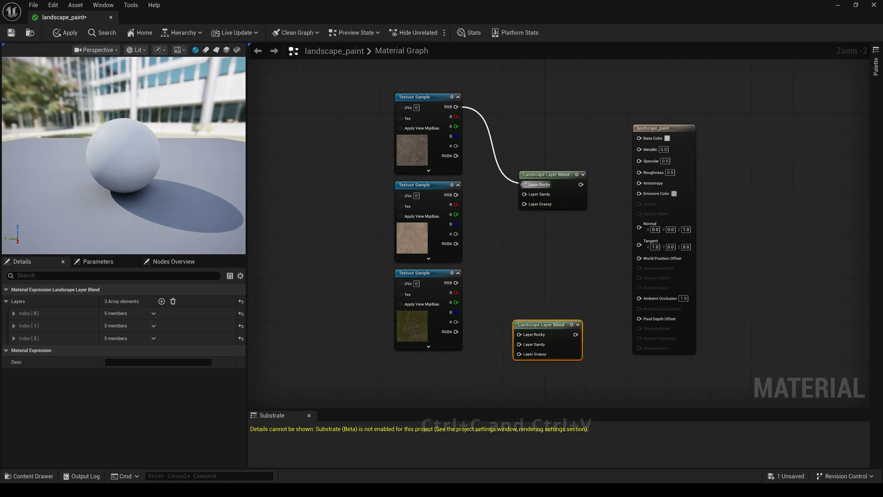
pyautogui.moveTo(456, 195); pyautogui.dragTo(514, 203)
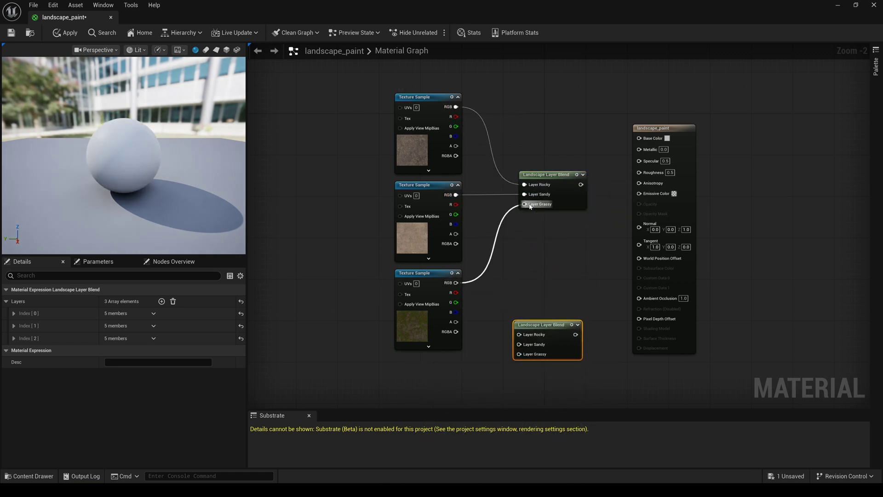
# Connect the RGB outputs of the three normal map samples, in order, to the lower blend's Rocky, Sandy and Grassy layers.
pyautogui.moveTo(530, 206); pyautogui.dragTo(531, 87, button='right')
pyautogui.scroll(-2, 499, 186)
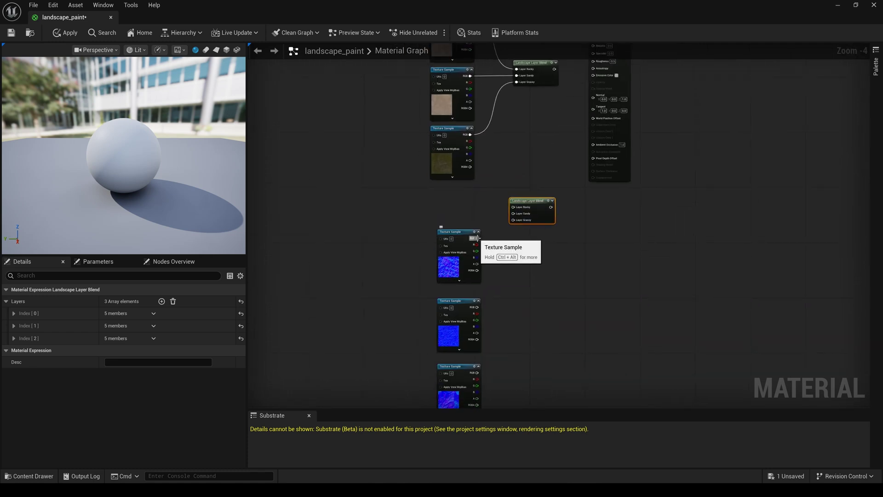
pyautogui.moveTo(477, 238); pyautogui.dragTo(513, 207)
pyautogui.moveTo(476, 306); pyautogui.dragTo(513, 214)
pyautogui.moveTo(485, 370); pyautogui.dragTo(486, 313, button='right')
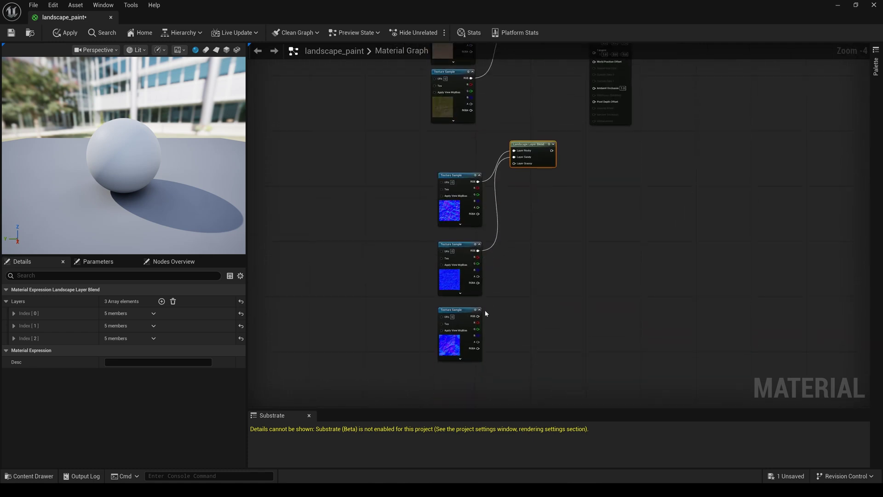
pyautogui.moveTo(478, 316); pyautogui.dragTo(507, 227)
pyautogui.moveTo(521, 169); pyautogui.dragTo(518, 164)
# Connect the upper Landscape Layer Blend to the material's Base Color and the lower blend to its Normal input.
pyautogui.moveTo(529, 201); pyautogui.dragTo(528, 315, button='right')
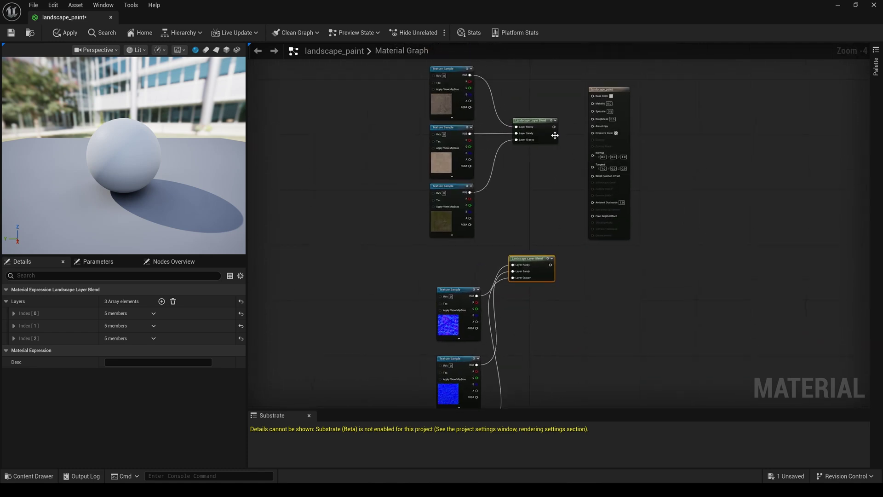
pyautogui.moveTo(554, 127); pyautogui.dragTo(593, 96)
pyautogui.moveTo(593, 235); pyautogui.dragTo(556, 254)
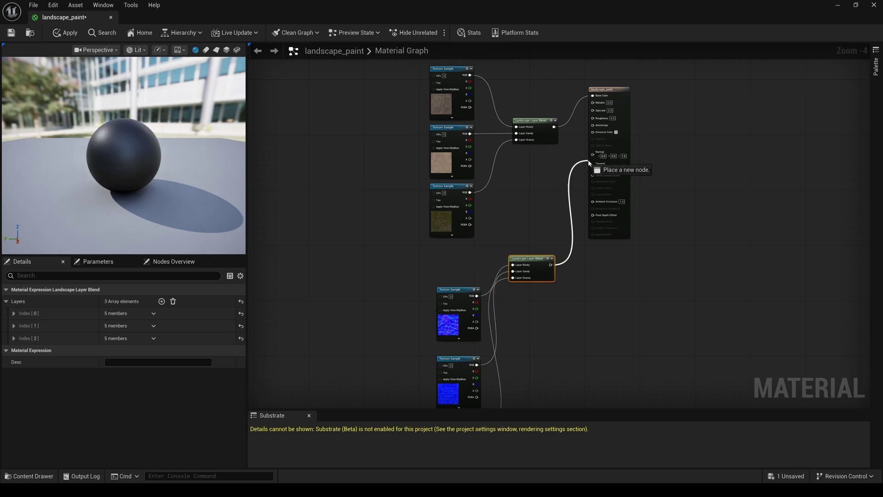
pyautogui.moveTo(588, 163); pyautogui.dragTo(592, 155)
# Add a Constant node between the two blends, connect it to the material's Roughness, and set its value to 1.
pyautogui.scroll(2, 523, 252)
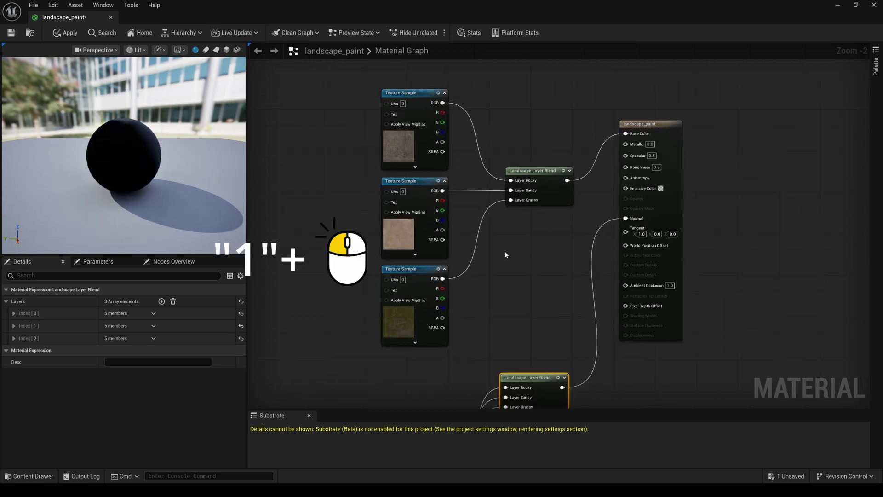
pyautogui.click(504, 251)
pyautogui.moveTo(538, 263); pyautogui.dragTo(625, 167)
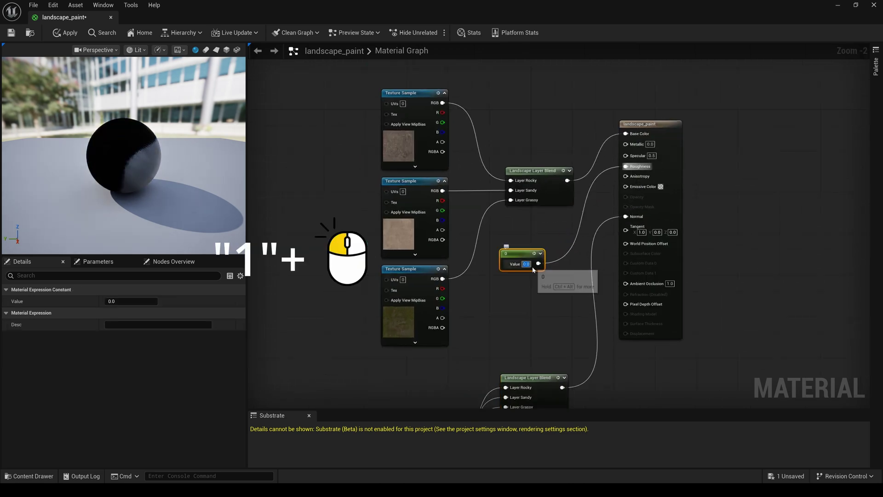
pyautogui.write('1')
pyautogui.press('Return')
# Add a LandscapeLayerCoords node in the empty graph area before the texture samples.
pyautogui.scroll(-3, 526, 265)
pyautogui.moveTo(504, 301); pyautogui.dragTo(598, 210, button='right')
pyautogui.rightClick(446, 195)
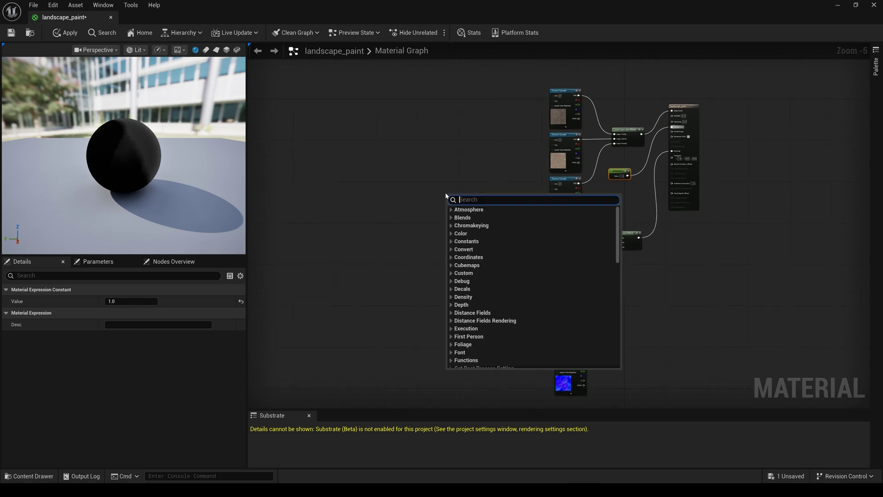
pyautogui.write('lands')
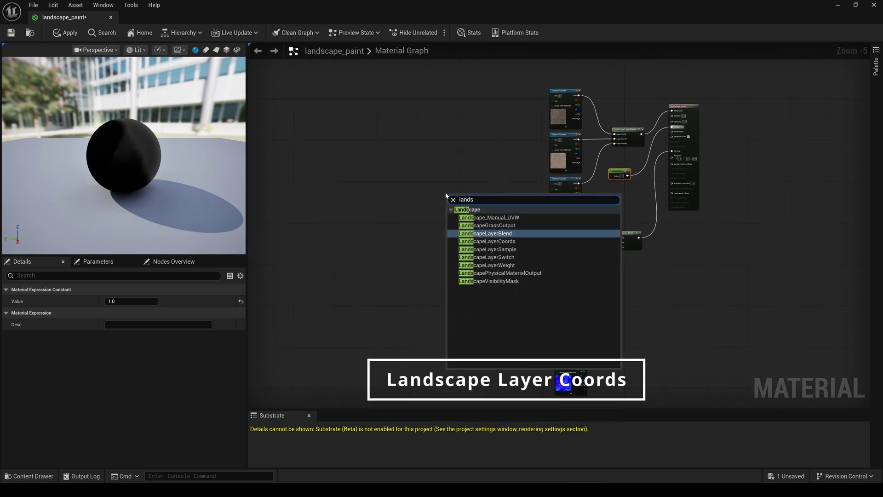
pyautogui.click(497, 240)
# Connect the Landscape Coords output to the UVs inputs of the rock, gravel and moss base color samples.
pyautogui.scroll(2, 473, 207)
pyautogui.scroll(-1, 535, 207)
pyautogui.scroll(1, 511, 205)
pyautogui.moveTo(511, 205); pyautogui.dragTo(498, 268, button='right')
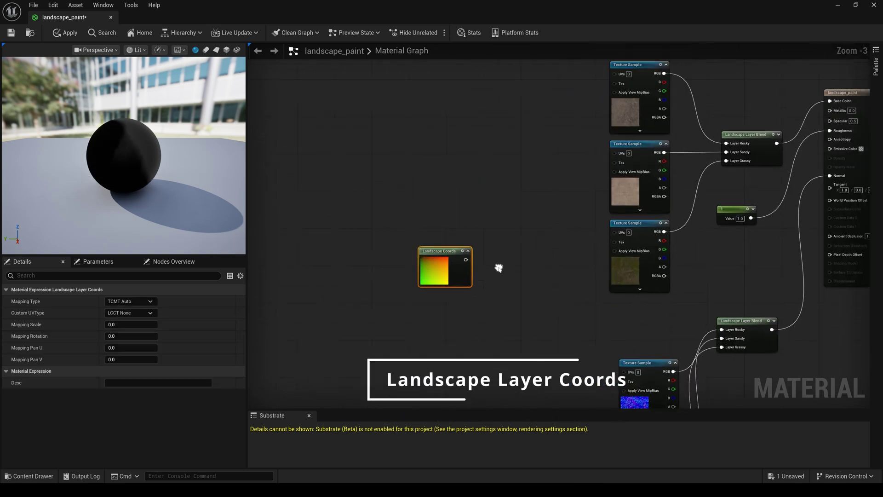
pyautogui.moveTo(466, 259)
pyautogui.mouseDown()
pyautogui.moveTo(602, 75)
pyautogui.moveTo(615, 73)
pyautogui.moveTo(607, 152)
pyautogui.moveTo(615, 152)
pyautogui.moveTo(470, 261)
pyautogui.mouseUp()
pyautogui.moveTo(613, 233); pyautogui.dragTo(614, 232)
# Connect the Landscape Coords output to the UVs inputs of the three normal map samples.
pyautogui.moveTo(582, 287); pyautogui.dragTo(567, 170, button='right')
pyautogui.moveTo(451, 143); pyautogui.dragTo(608, 254)
pyautogui.scroll(-1, 565, 284)
pyautogui.moveTo(565, 283); pyautogui.dragTo(519, 171, button='right')
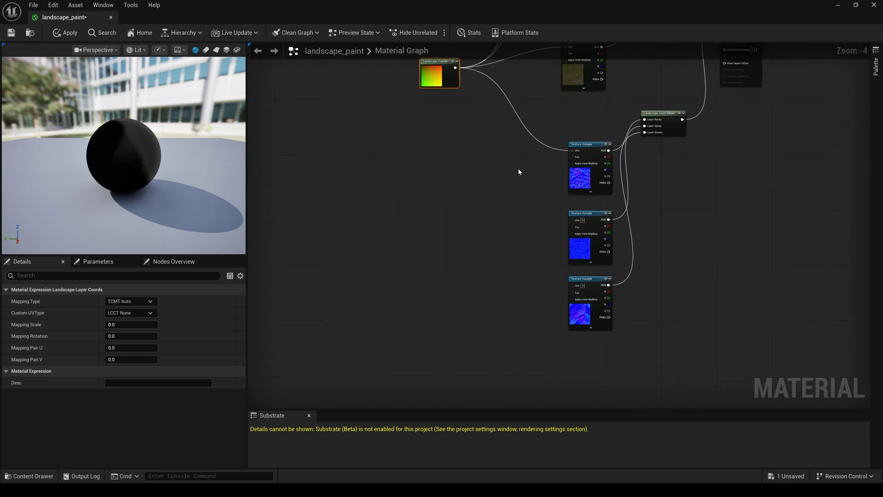
pyautogui.moveTo(456, 68); pyautogui.dragTo(573, 219)
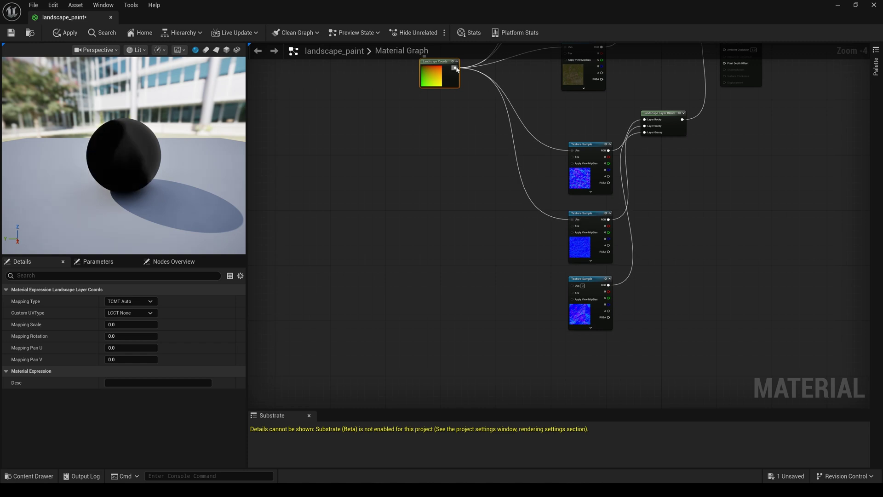
pyautogui.moveTo(455, 68); pyautogui.dragTo(572, 288)
# Return to the level editor, remove the Texture filter from the Surfaces folder and select the landscape_paint material.
pyautogui.moveTo(470, 207); pyautogui.dragTo(455, 334, button='right')
pyautogui.moveTo(441, 173); pyautogui.dragTo(426, 221, button='right')
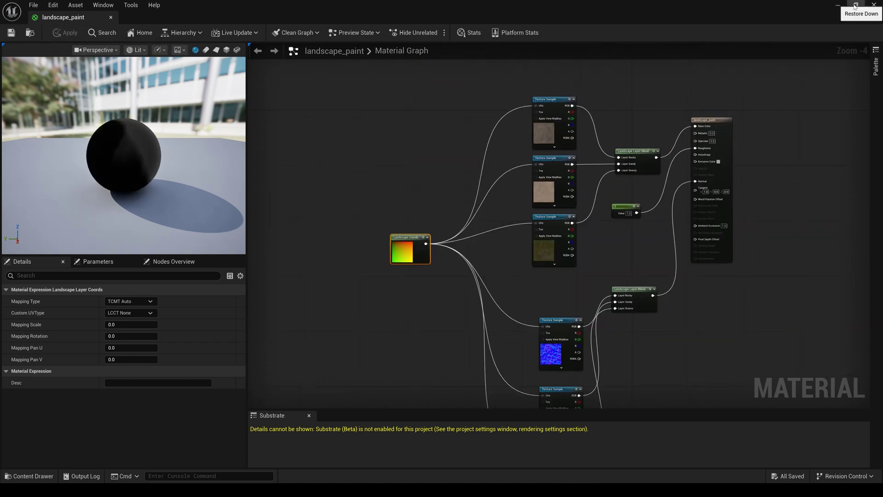
pyautogui.click(838, 6)
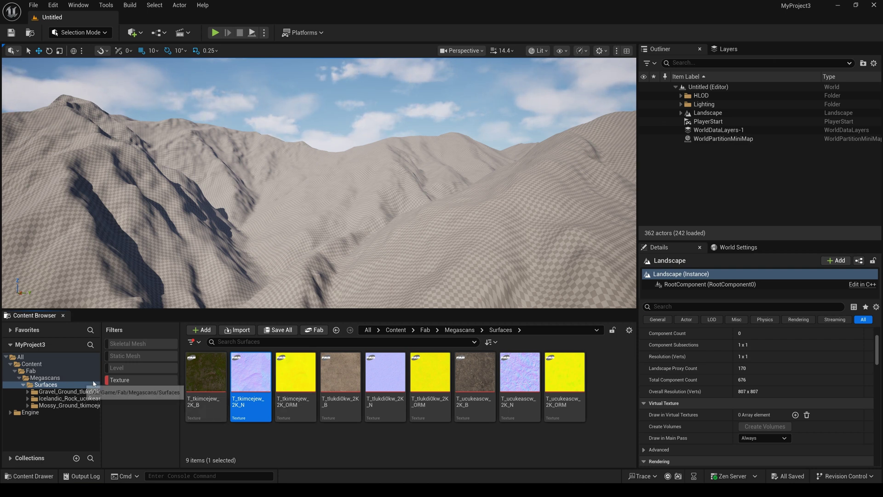
pyautogui.click(119, 380)
pyautogui.click(357, 374)
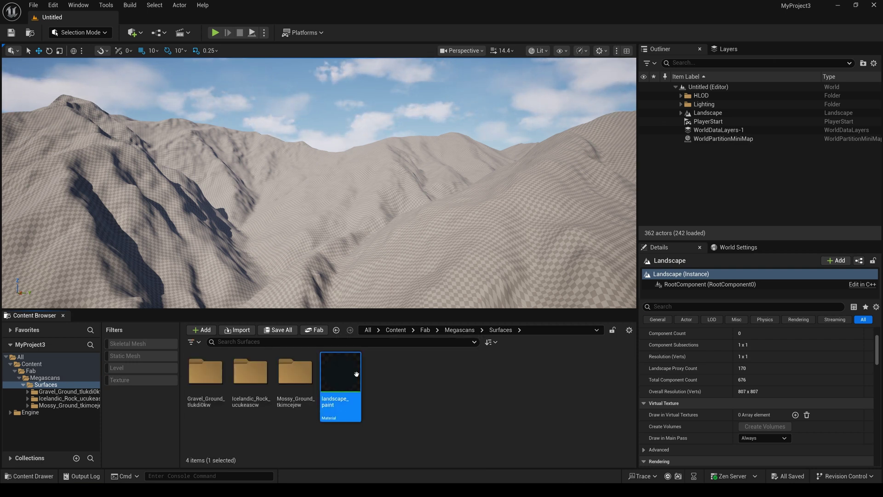
# Switch to Landscape Mode and assign landscape_paint as the Landscape actor's Landscape Material.
pyautogui.click(107, 33)
pyautogui.click(76, 55)
pyautogui.click(707, 113)
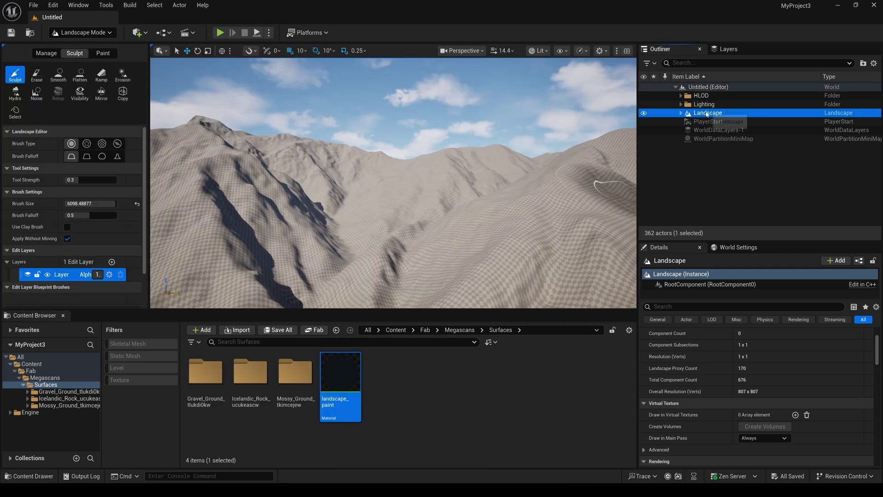
pyautogui.scroll(-5, 734, 401)
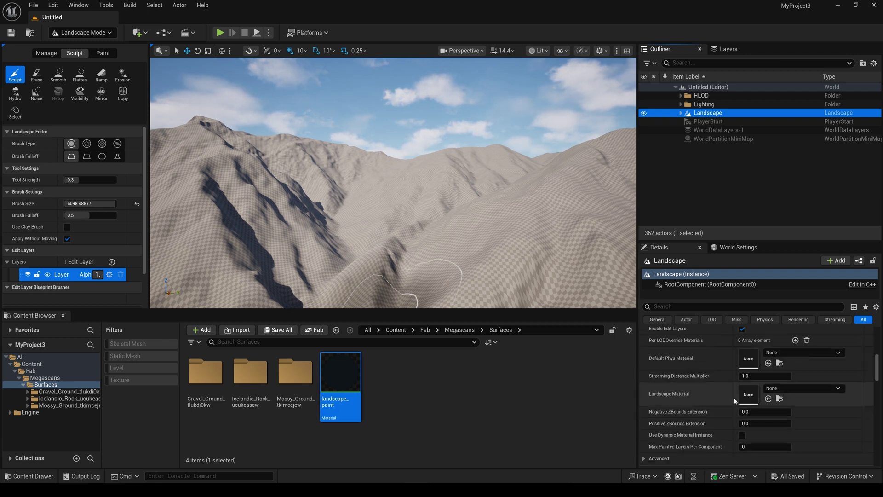
pyautogui.moveTo(341, 386); pyautogui.dragTo(745, 393)
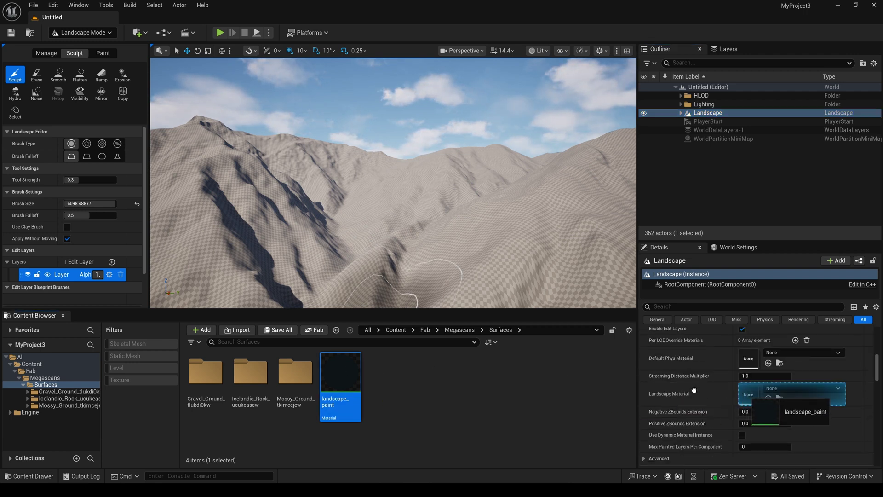
pyautogui.moveTo(693, 390); pyautogui.dragTo(695, 391)
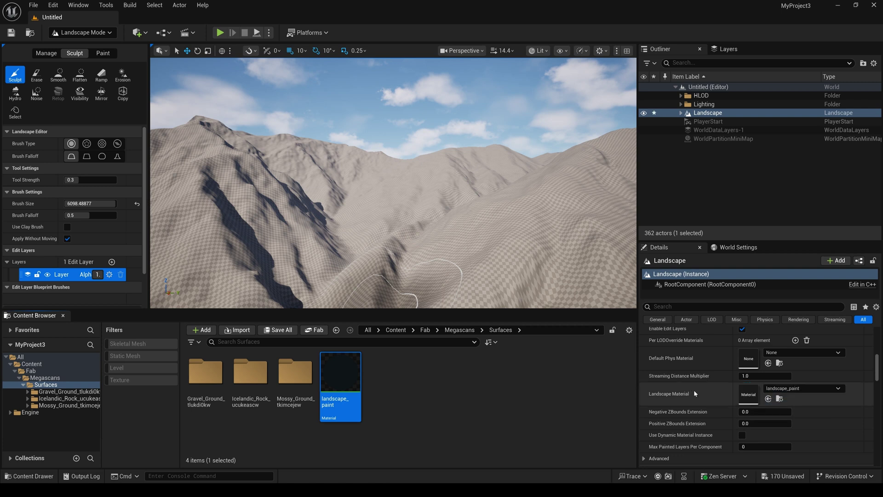
# Switch the landscape tools to painting and populate the target layers from the assigned material.
pyautogui.moveTo(403, 212)
pyautogui.mouseDown(button='right')
pyautogui.moveTo(349, 230)
pyautogui.moveTo(418, 216)
pyautogui.moveTo(460, 230)
pyautogui.moveTo(404, 211)
pyautogui.mouseUp(button='right')
pyautogui.scroll(-3, 93, 204)
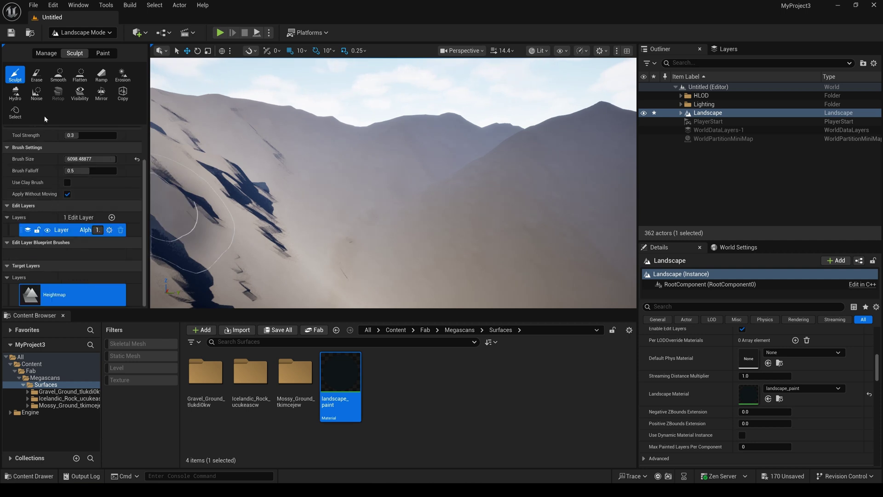
pyautogui.click(103, 53)
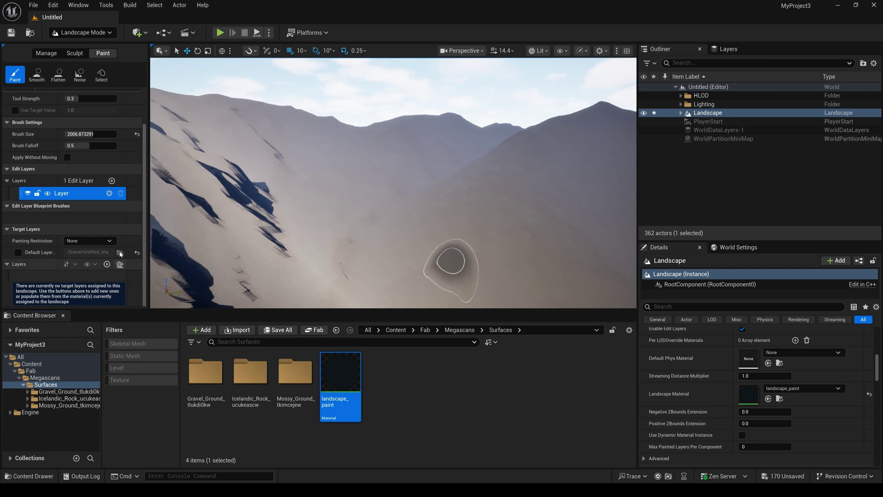
pyautogui.scroll(-3, 131, 215)
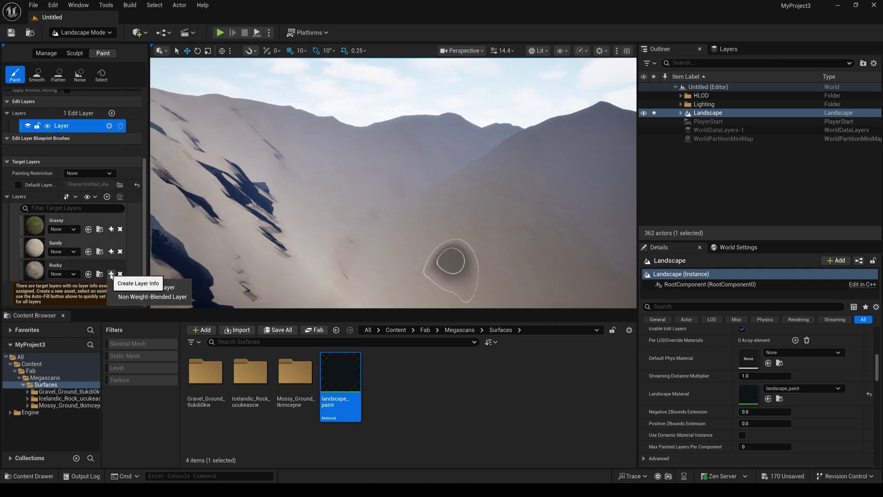
# Create a weight-blended layer info for the Rocky layer, saved as Rocky_LayerInfo in Fab/Megascans/Surfaces.
pyautogui.click(159, 288)
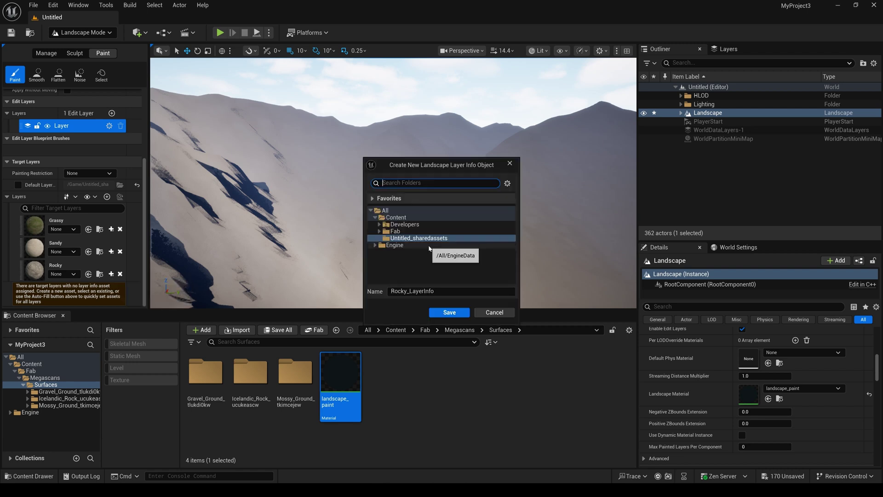
pyautogui.click(379, 231)
pyautogui.click(384, 238)
pyautogui.click(405, 245)
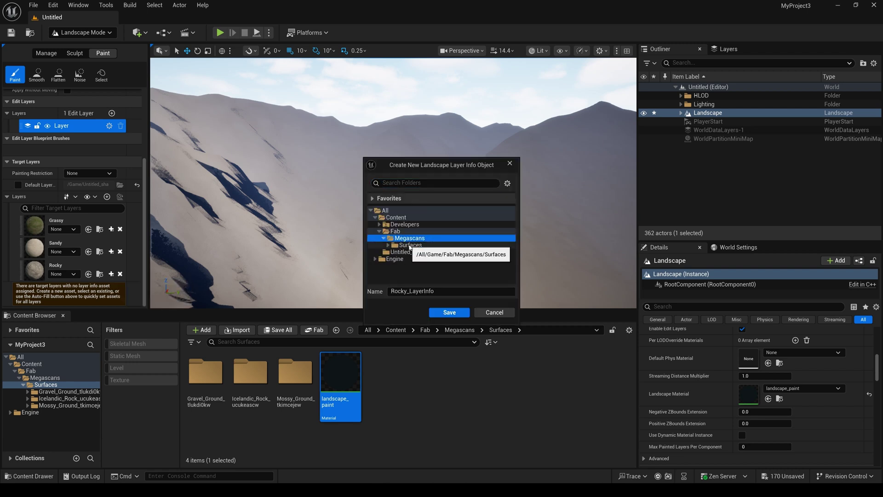
pyautogui.click(439, 312)
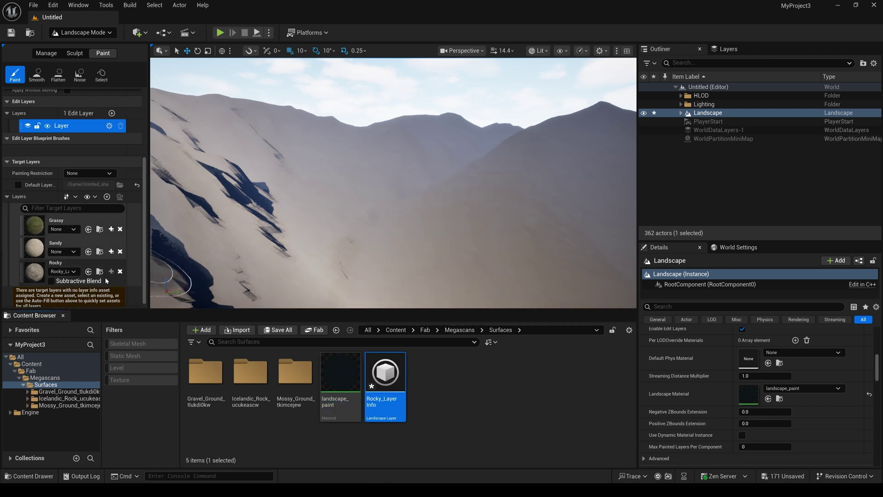
# Create a weight-blended layer info for the Sandy layer, saved as Sandy_LayerInfo in Fab/Megascans/Surfaces.
pyautogui.click(111, 251)
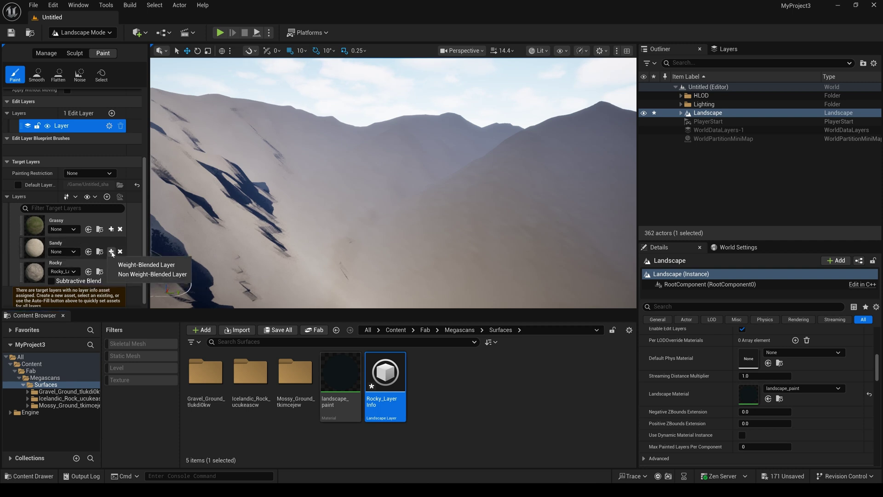
pyautogui.click(161, 269)
pyautogui.click(379, 230)
pyautogui.click(384, 238)
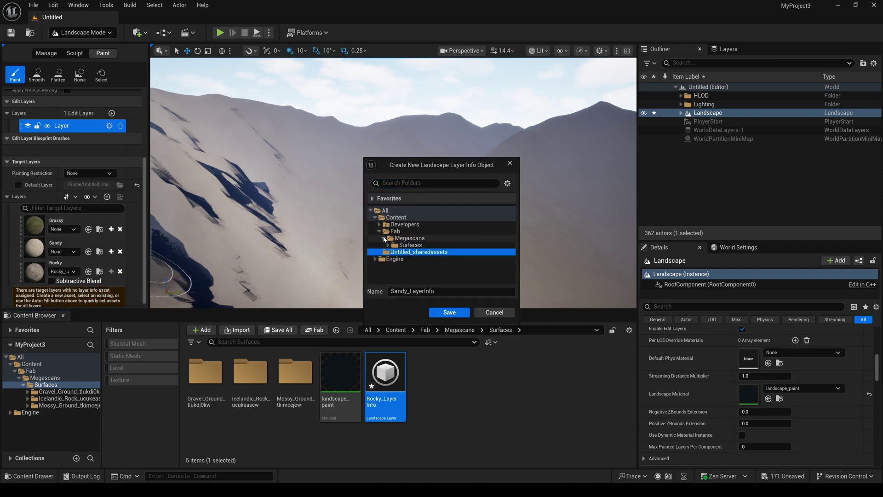
pyautogui.click(407, 245)
pyautogui.click(445, 312)
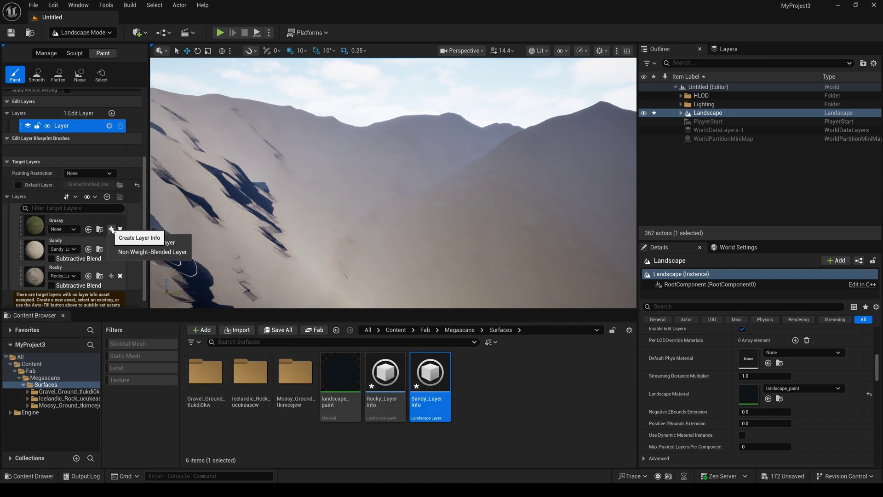
# Create a weight-blended layer info for the Grassy layer, saved as Grassy_LayerInfo in Fab/Megascans/Surfaces.
pyautogui.click(110, 229)
pyautogui.click(147, 242)
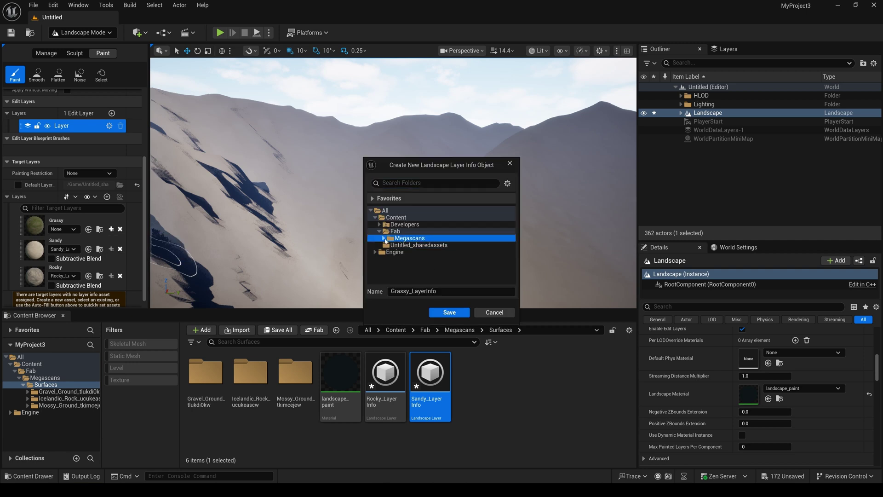
pyautogui.click(449, 312)
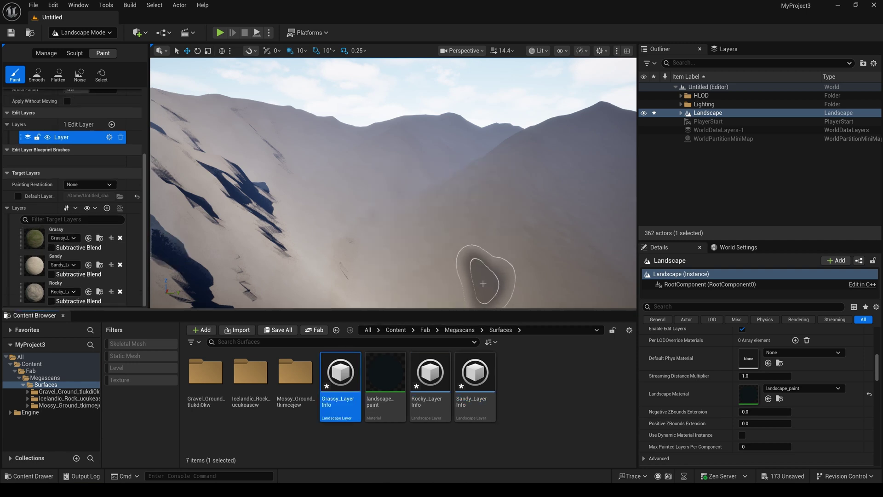
# Paint a broad patch of the Grassy layer onto the landscape's slope.
pyautogui.moveTo(220, 200); pyautogui.dragTo(335, 248, button='right')
pyautogui.click(34, 239)
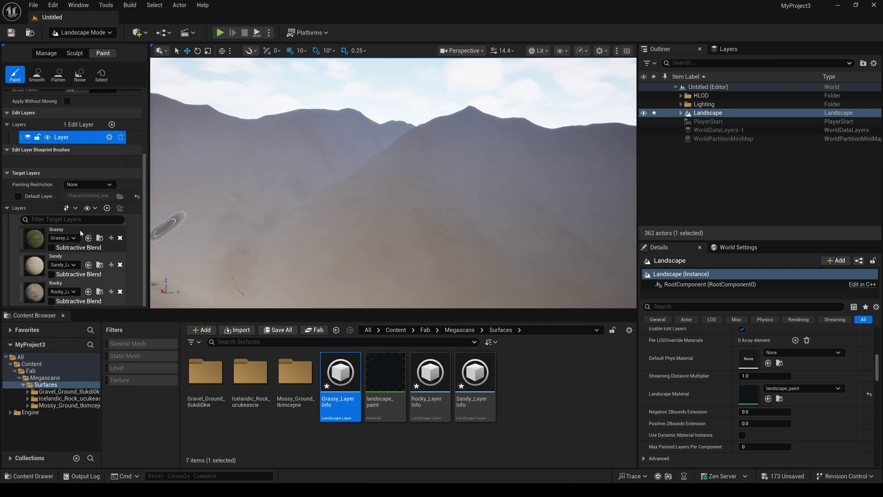
pyautogui.moveTo(334, 262)
pyautogui.mouseDown()
pyautogui.moveTo(314, 260)
pyautogui.moveTo(329, 263)
pyautogui.mouseUp()
pyautogui.moveTo(329, 263); pyautogui.dragTo(312, 299, button='right')
pyautogui.scroll(5, 381, 240)
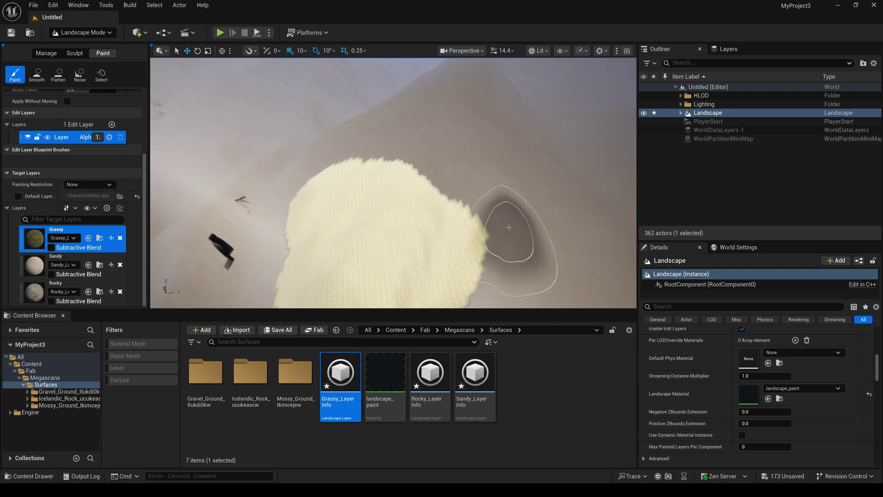
# Set the Landscape Coords node's Mapping Scale to 50 in landscape_paint, then apply and save the material.
pyautogui.doubleClick(385, 372)
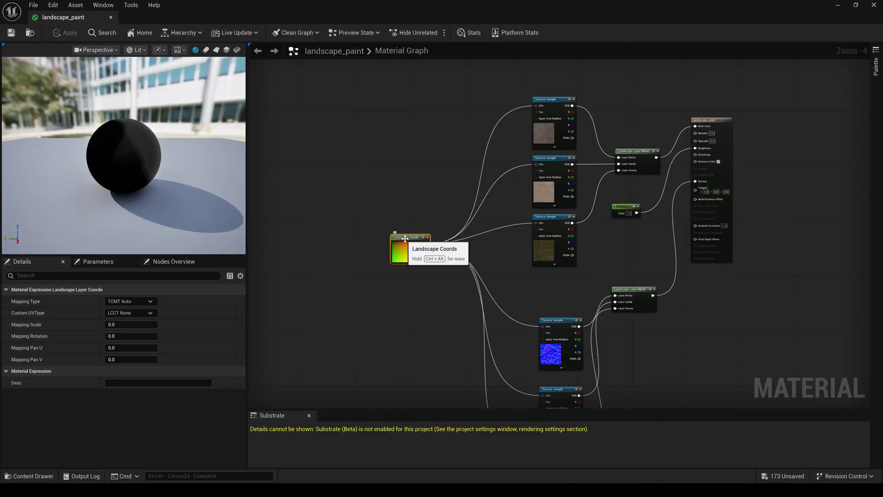
pyautogui.doubleClick(858, 21)
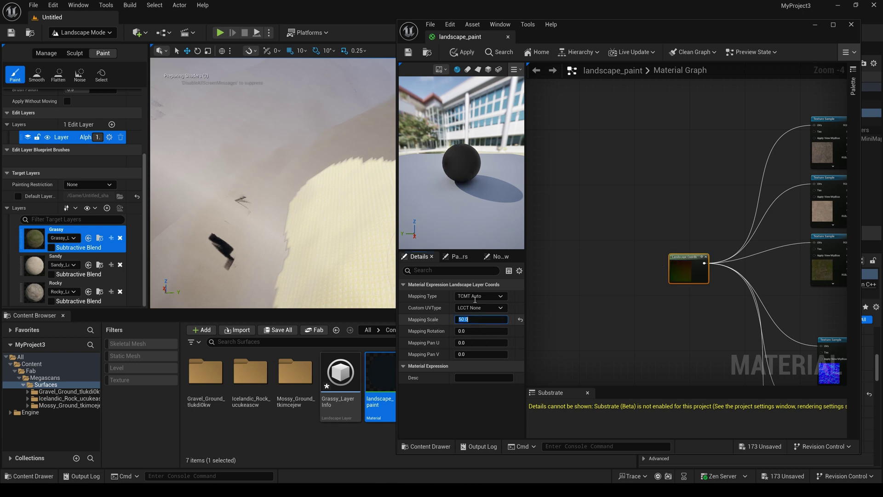
pyautogui.click(464, 53)
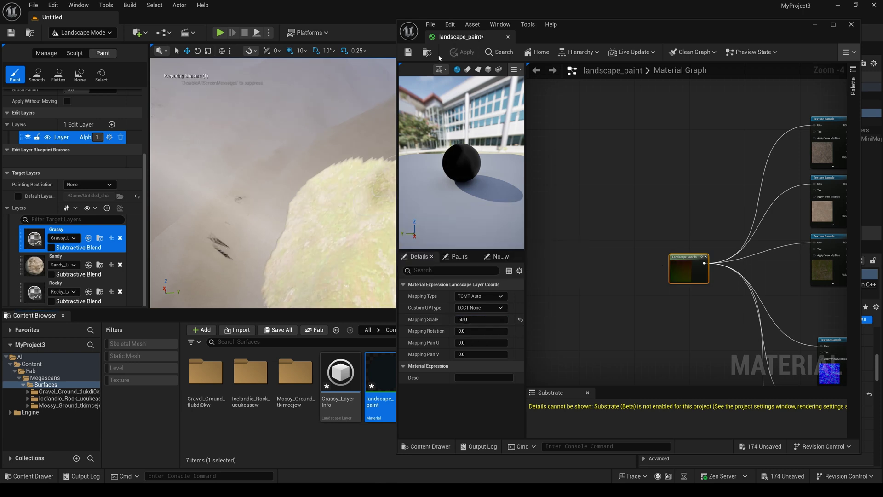
pyautogui.click(815, 25)
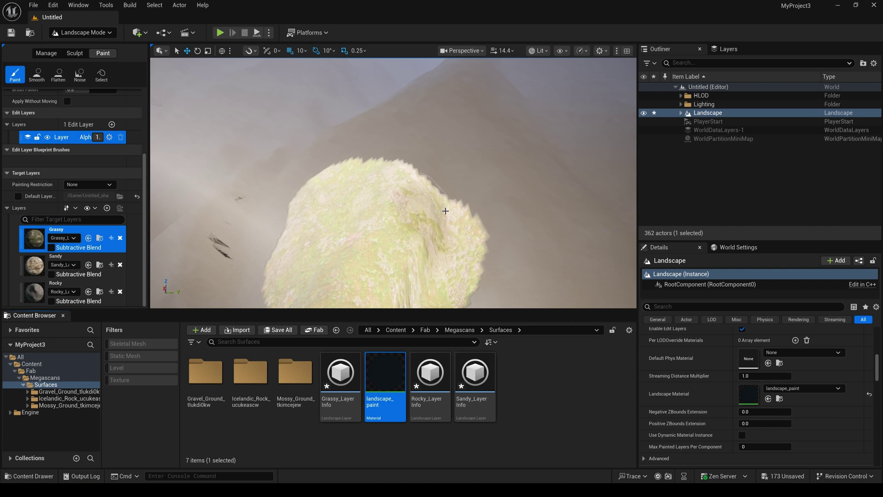
# Extend the Grassy paint across the ridge and cover its upper parts with the Sandy layer.
pyautogui.moveTo(393, 183); pyautogui.dragTo(322, 198, button='right')
pyautogui.moveTo(322, 198); pyautogui.dragTo(296, 194)
pyautogui.moveTo(296, 193); pyautogui.dragTo(480, 201, button='right')
pyautogui.moveTo(481, 201); pyautogui.dragTo(304, 268)
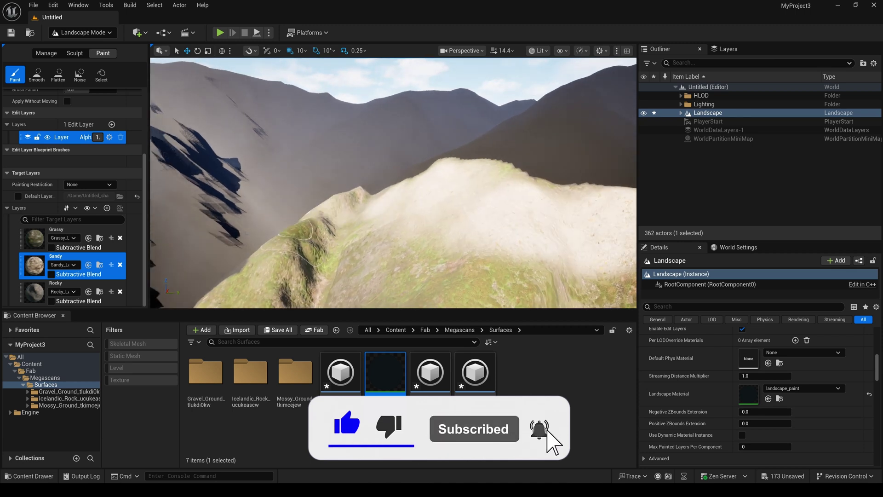
pyautogui.moveTo(279, 220)
pyautogui.mouseDown(button='right')
pyautogui.moveTo(341, 249)
pyautogui.moveTo(419, 245)
pyautogui.mouseUp(button='right')
pyautogui.moveTo(420, 244); pyautogui.dragTo(478, 276)
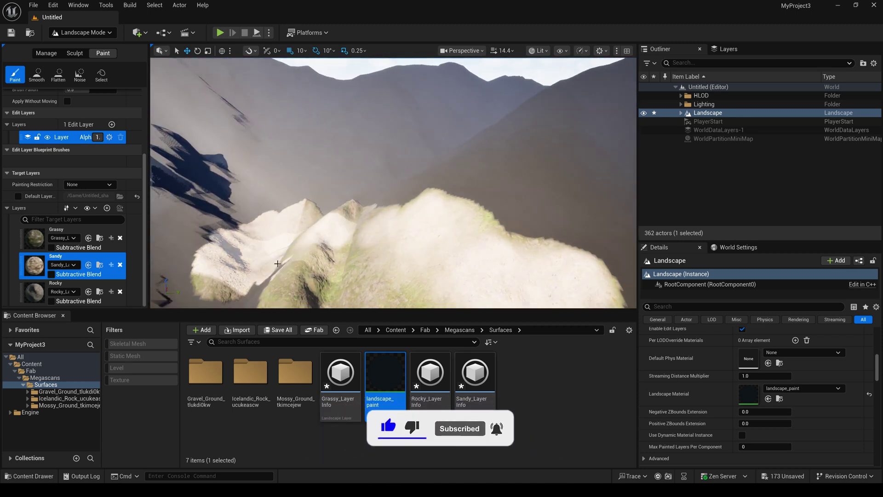
# Paint the ridge with the Rocky layer and blend patches of the Grassy layer into the sandy slopes.
pyautogui.click(105, 283)
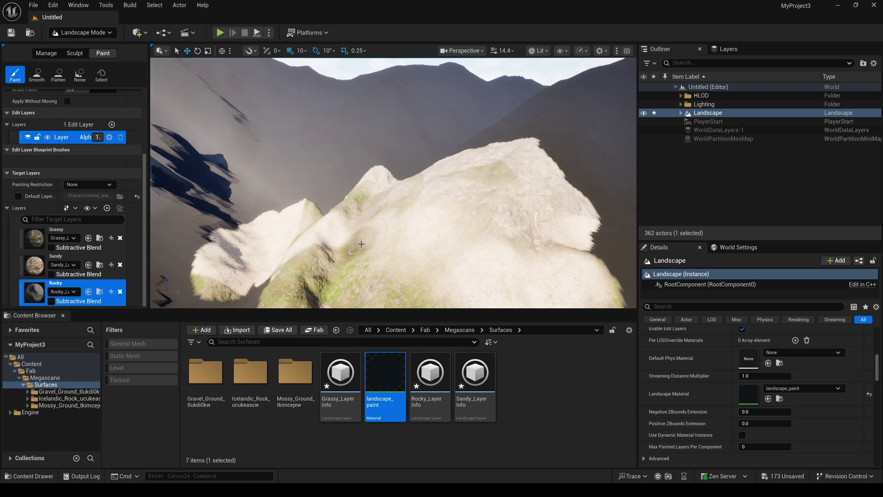
pyautogui.moveTo(361, 243); pyautogui.dragTo(148, 211, button='right')
pyautogui.scroll(-1, 460, 154)
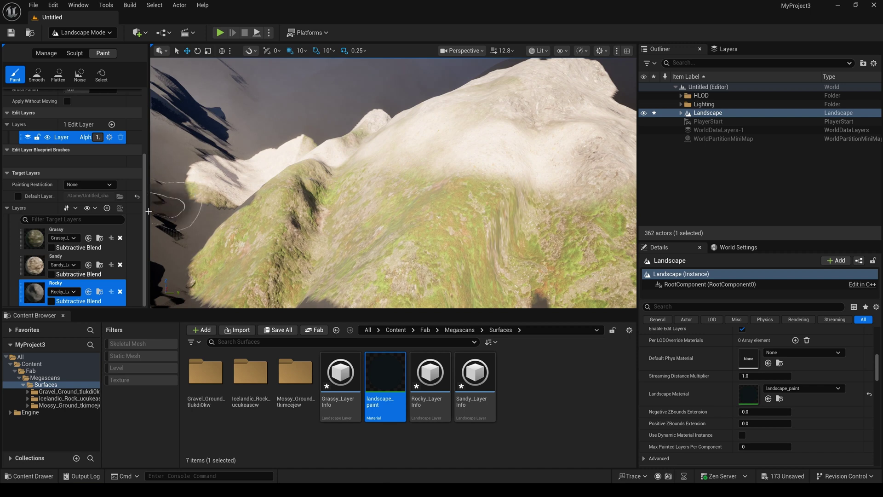
pyautogui.moveTo(413, 168)
pyautogui.mouseDown()
pyautogui.moveTo(481, 159)
pyautogui.moveTo(552, 133)
pyautogui.mouseUp()
pyautogui.moveTo(237, 188); pyautogui.dragTo(264, 177, button='right')
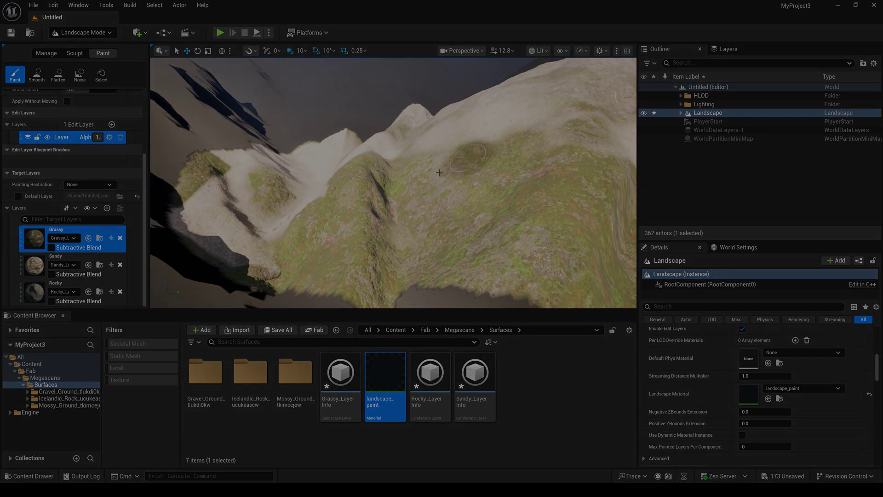